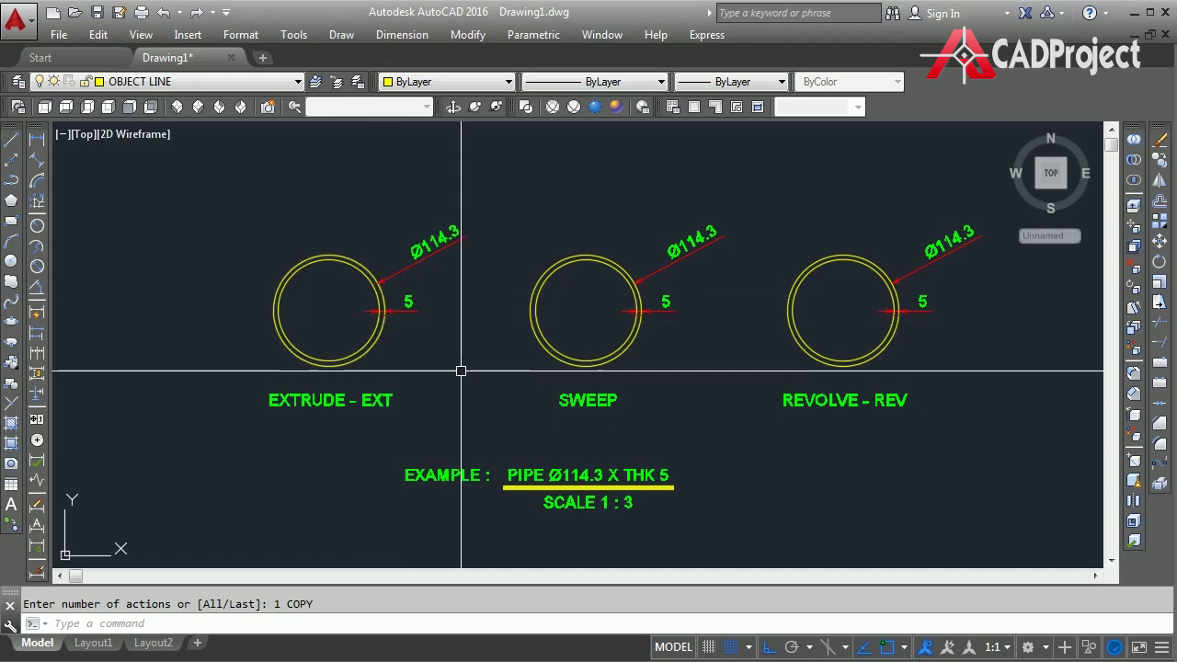
Enter REG at the command line to begin converting the pipe circles into regions
{"action": "type", "text": "REG"}
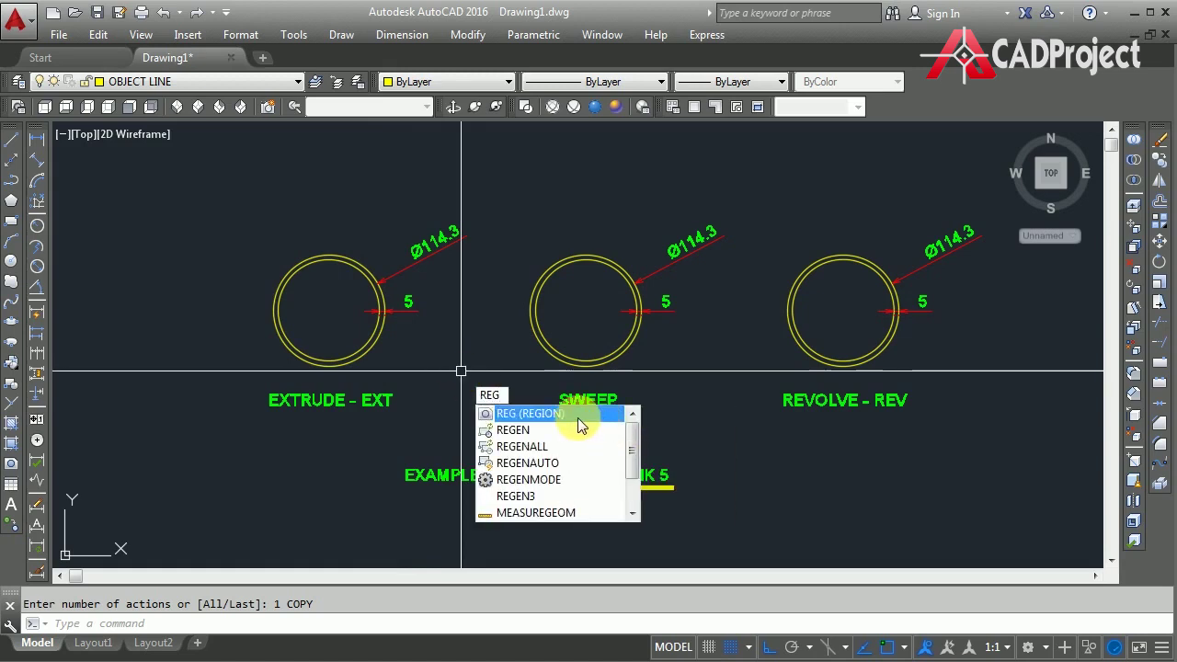
Turn all six circles of the Extrude, Sweep and Revolve sections into regions and preview them shaded
{"action": "left_click", "coordinate": [578, 416]}
{"action": "left_click", "coordinate": [394, 358]}
{"action": "left_click", "coordinate": [355, 331]}
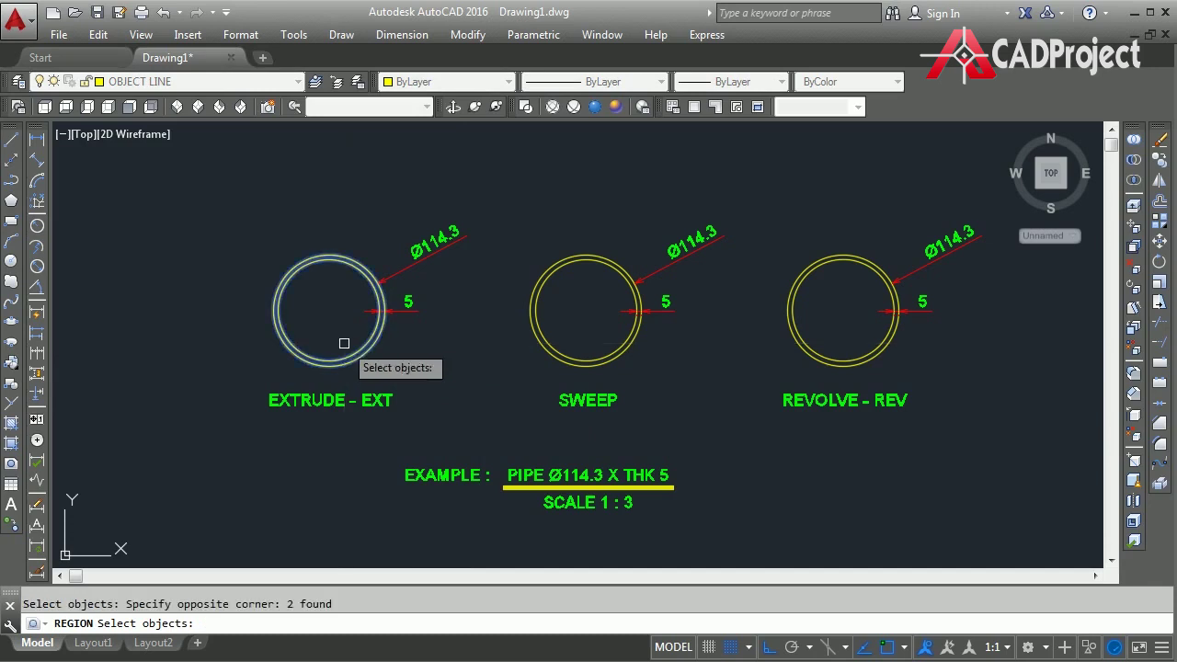
{"action": "left_click", "coordinate": [621, 368]}
{"action": "left_click", "coordinate": [602, 336]}
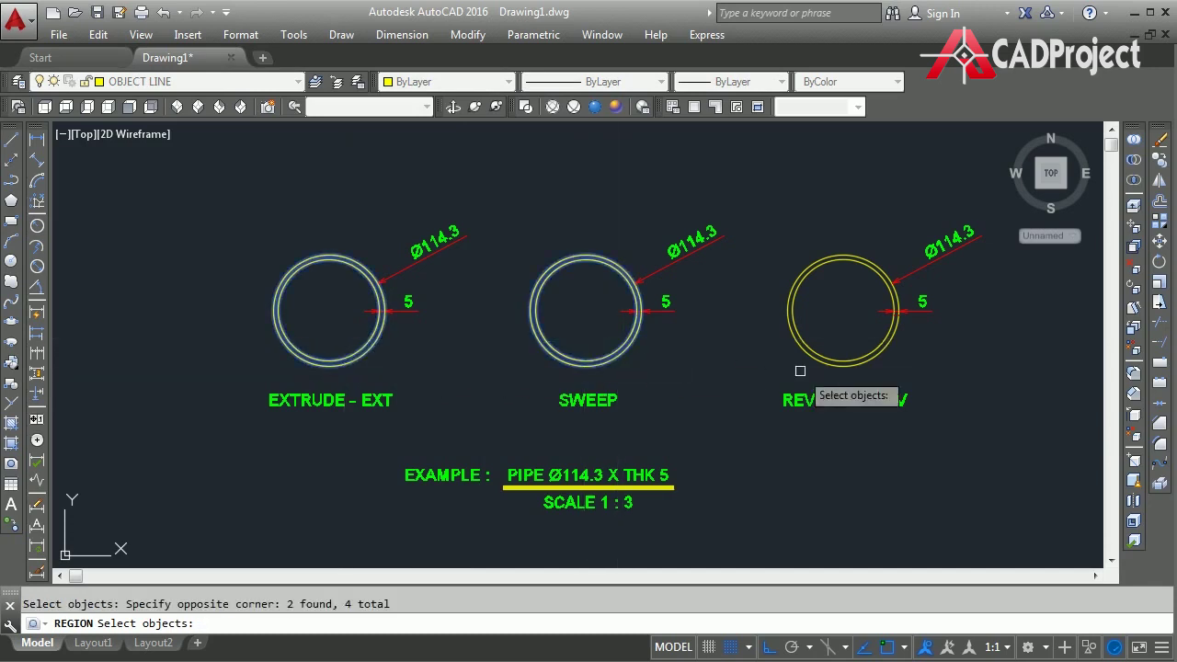
{"action": "left_click", "coordinate": [905, 377]}
{"action": "left_click", "coordinate": [853, 340]}
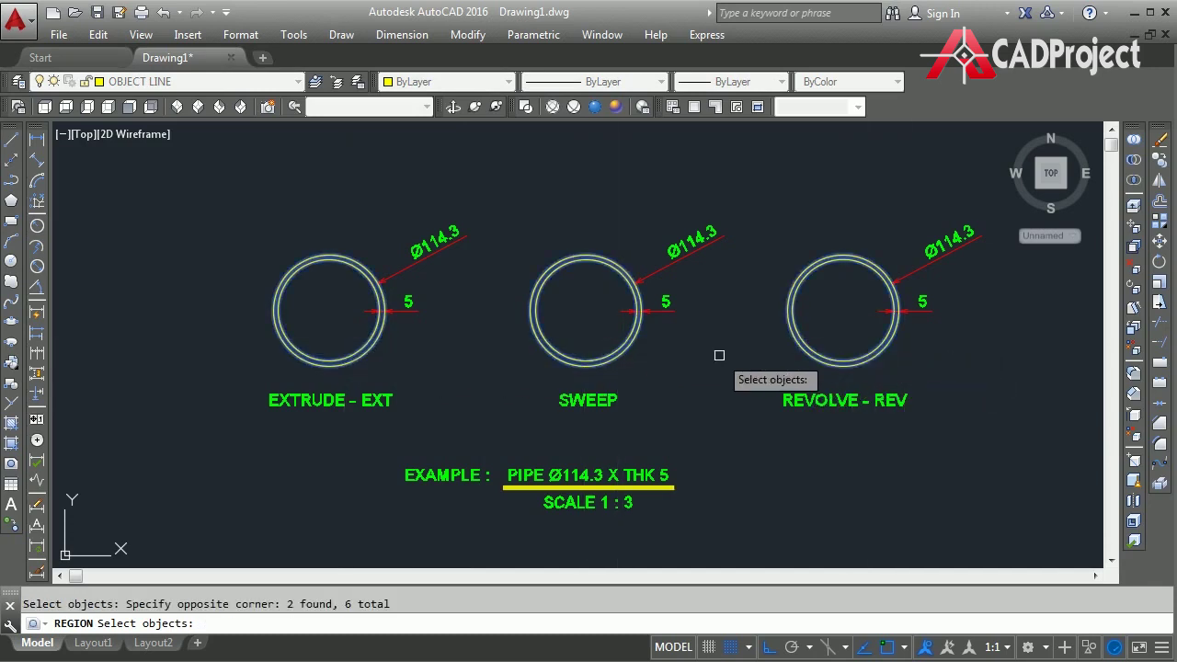
{"action": "key", "text": "Return"}
{"action": "left_click", "coordinate": [554, 108]}
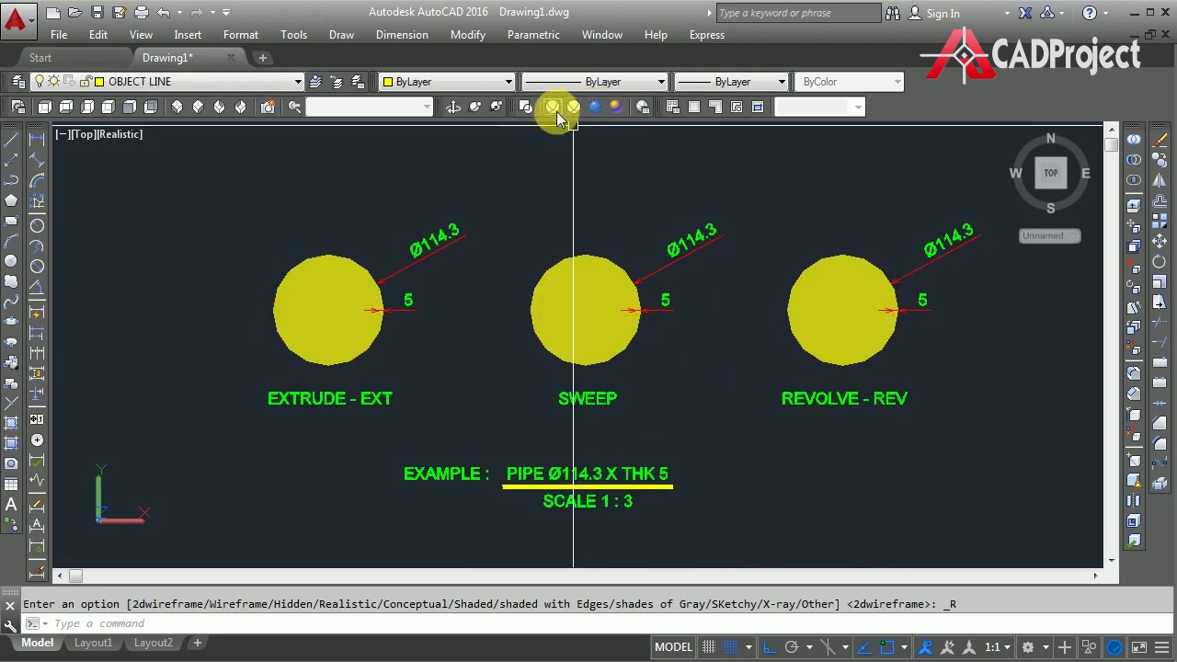
{"action": "left_click", "coordinate": [528, 107]}
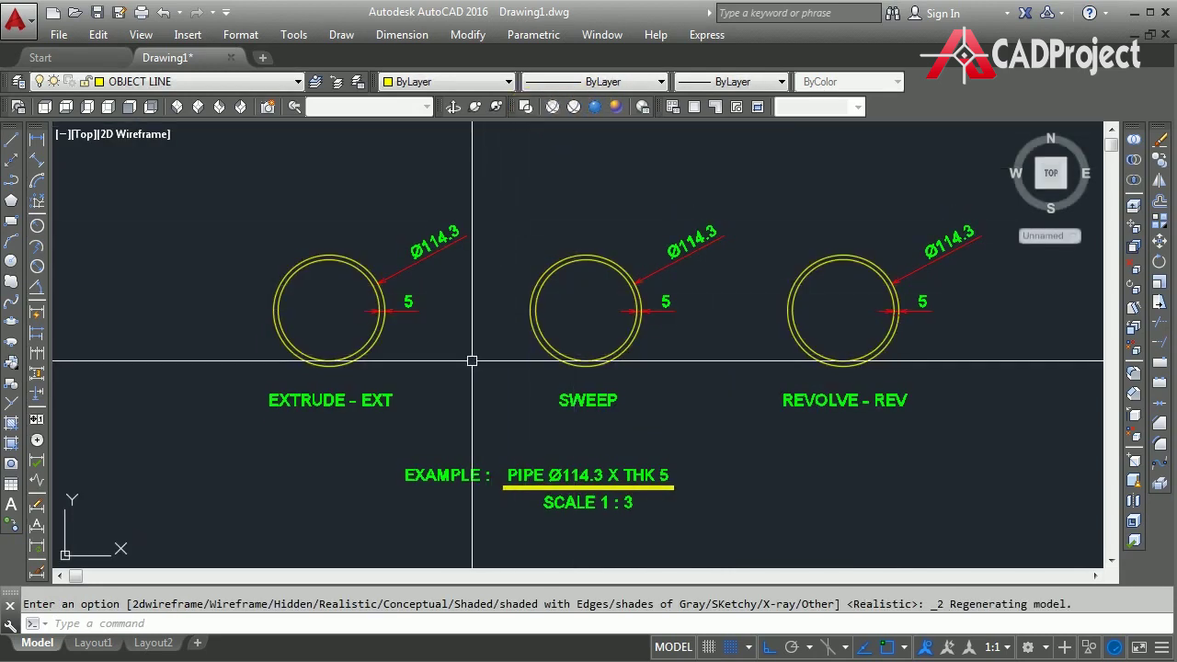
Subtract the inner Extrude circle from the outer one to form a hollow ring
{"action": "type", "text": "su"}
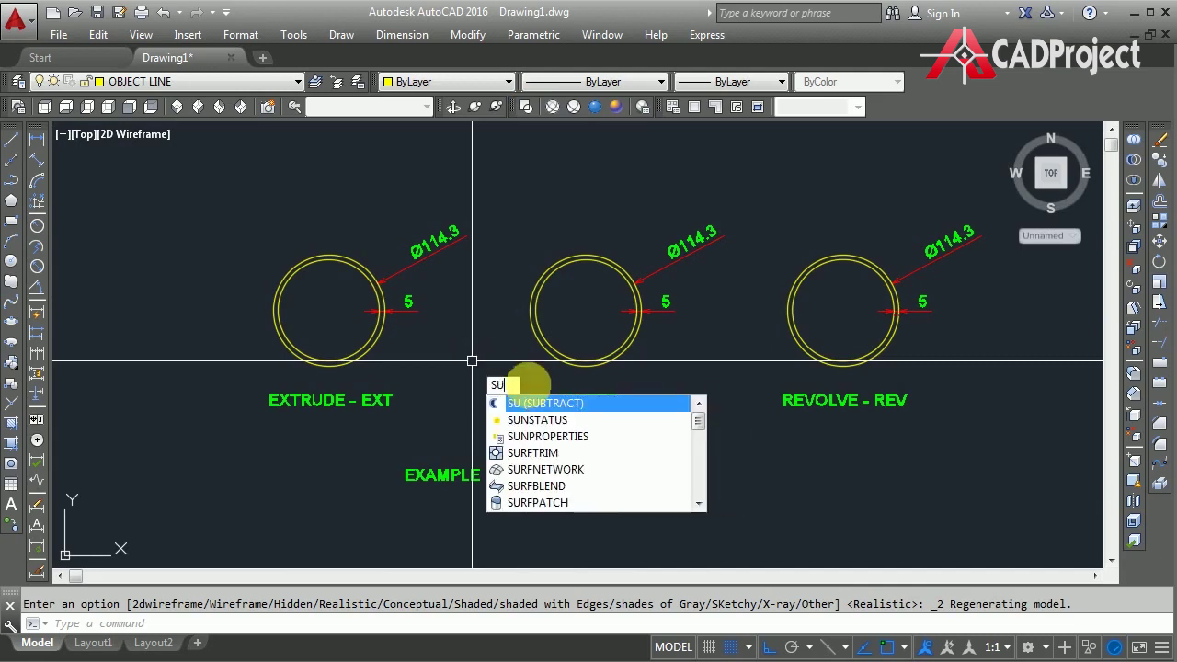
{"action": "left_click", "coordinate": [550, 405]}
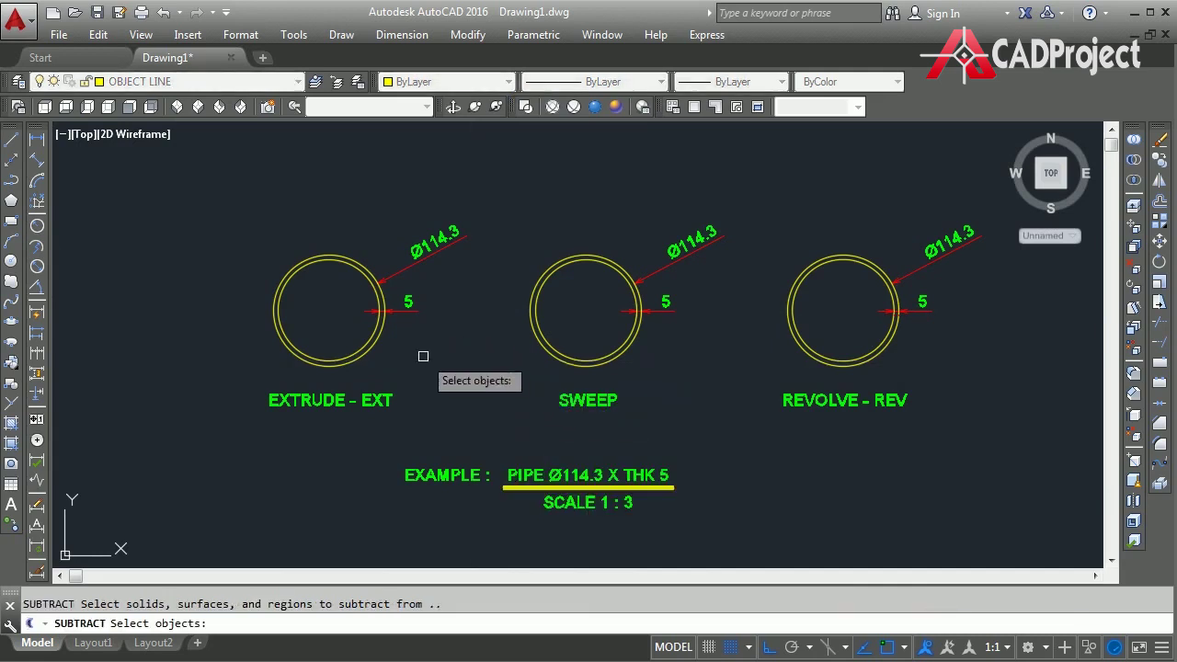
{"action": "left_click", "coordinate": [377, 342]}
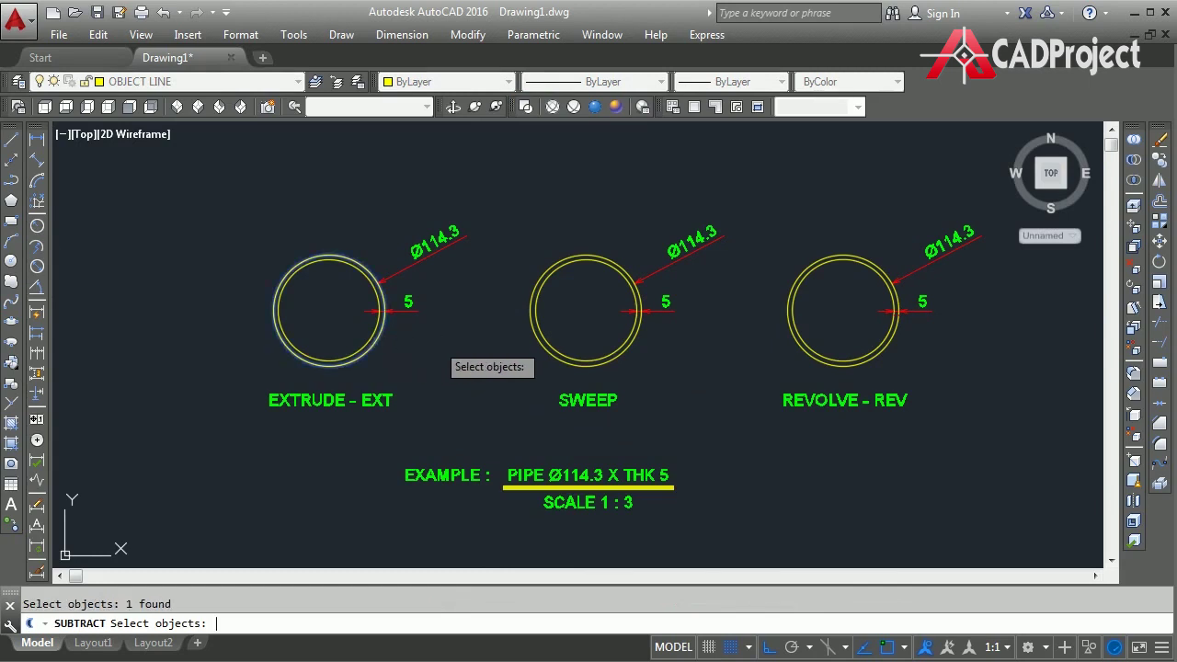
{"action": "key", "text": "Return"}
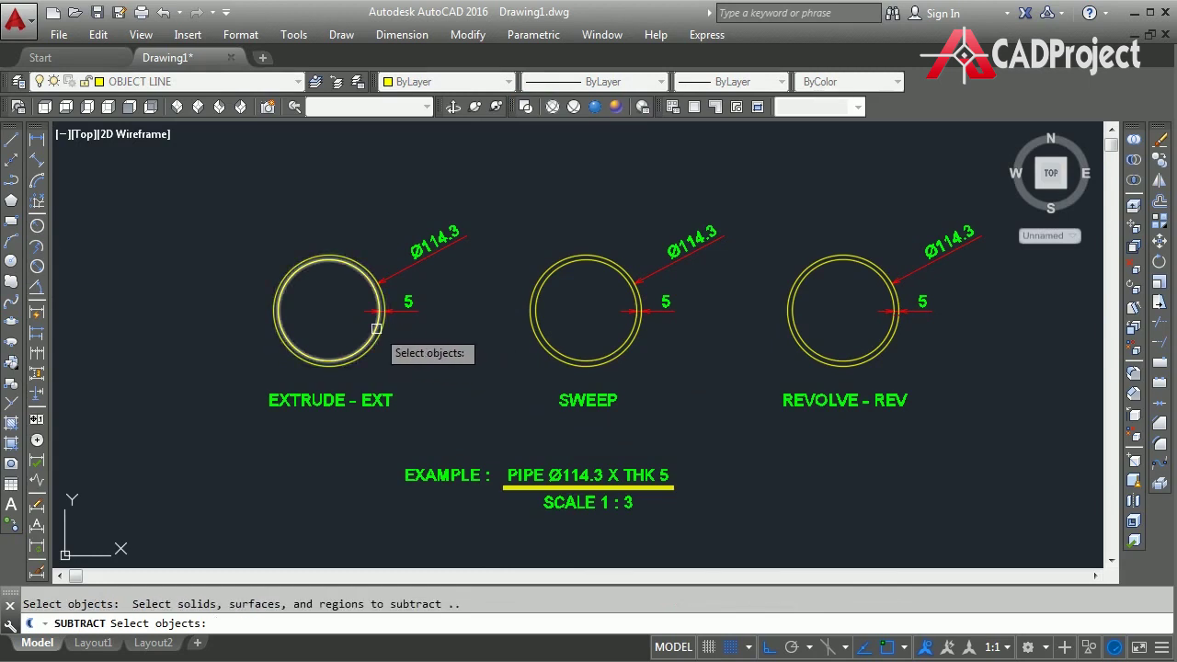
{"action": "left_click", "coordinate": [376, 328]}
{"action": "key", "text": "Return"}
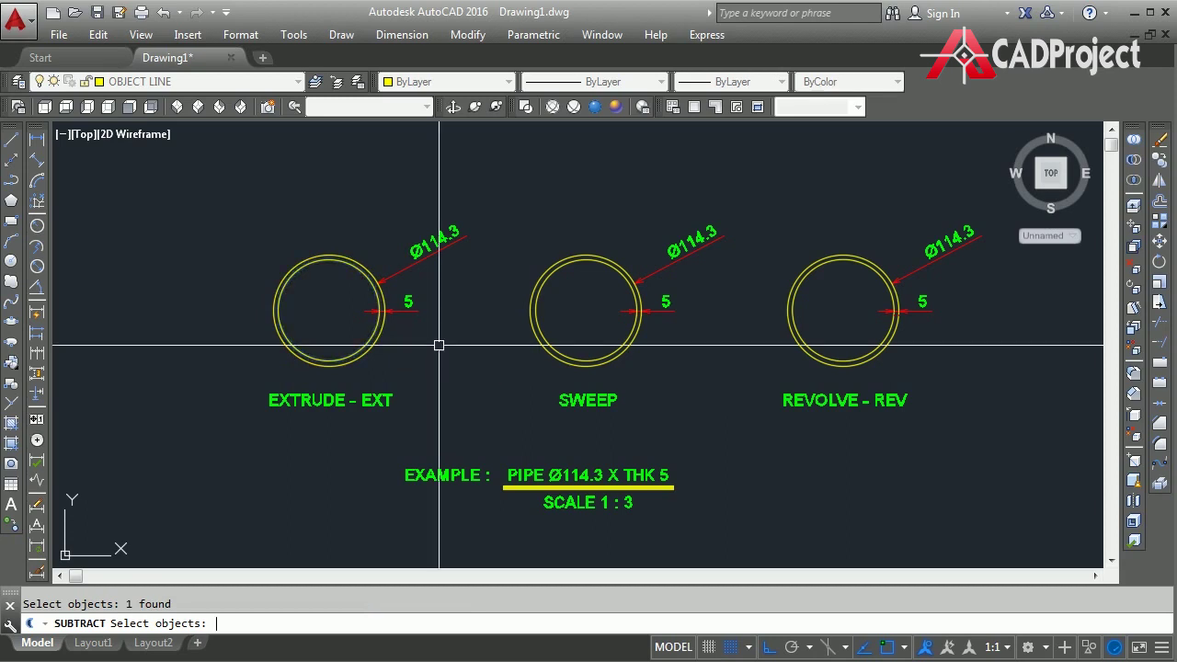
{"action": "left_click", "coordinate": [594, 107]}
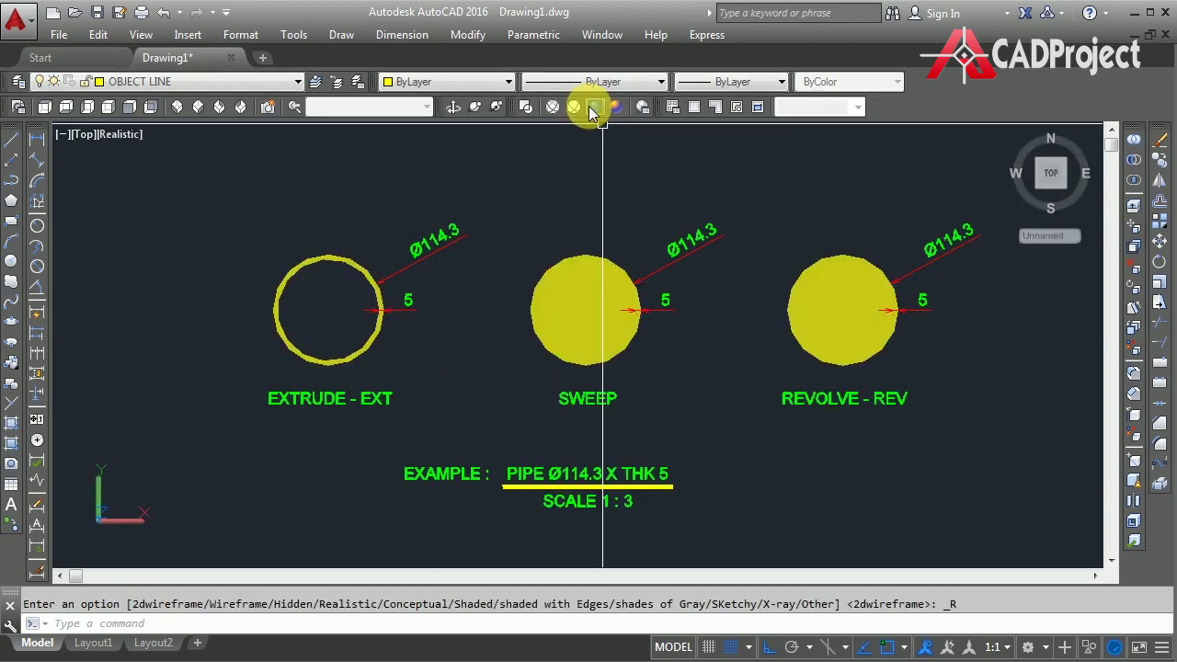
{"action": "left_click", "coordinate": [526, 108]}
Subtract the inner Sweep circle from its outer circle
{"action": "type", "text": "s"}
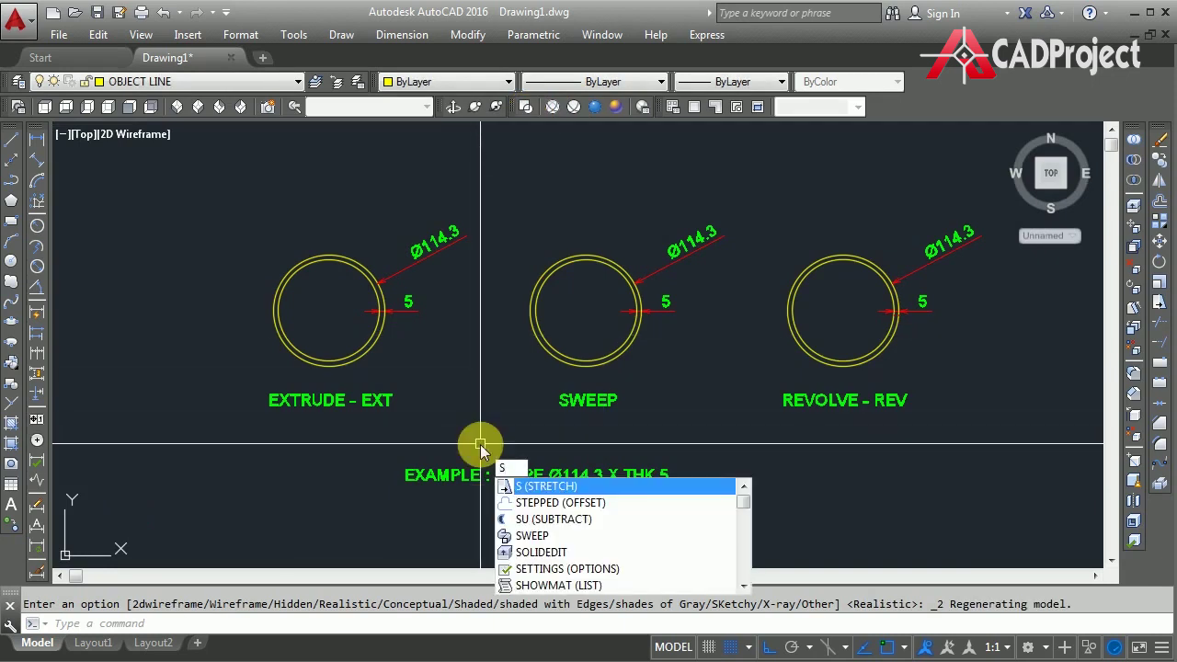
{"action": "type", "text": "u"}
{"action": "key", "text": "Return"}
{"action": "left_click", "coordinate": [600, 368]}
{"action": "key", "text": "Return"}
{"action": "left_click", "coordinate": [598, 359]}
{"action": "key", "text": "Return"}
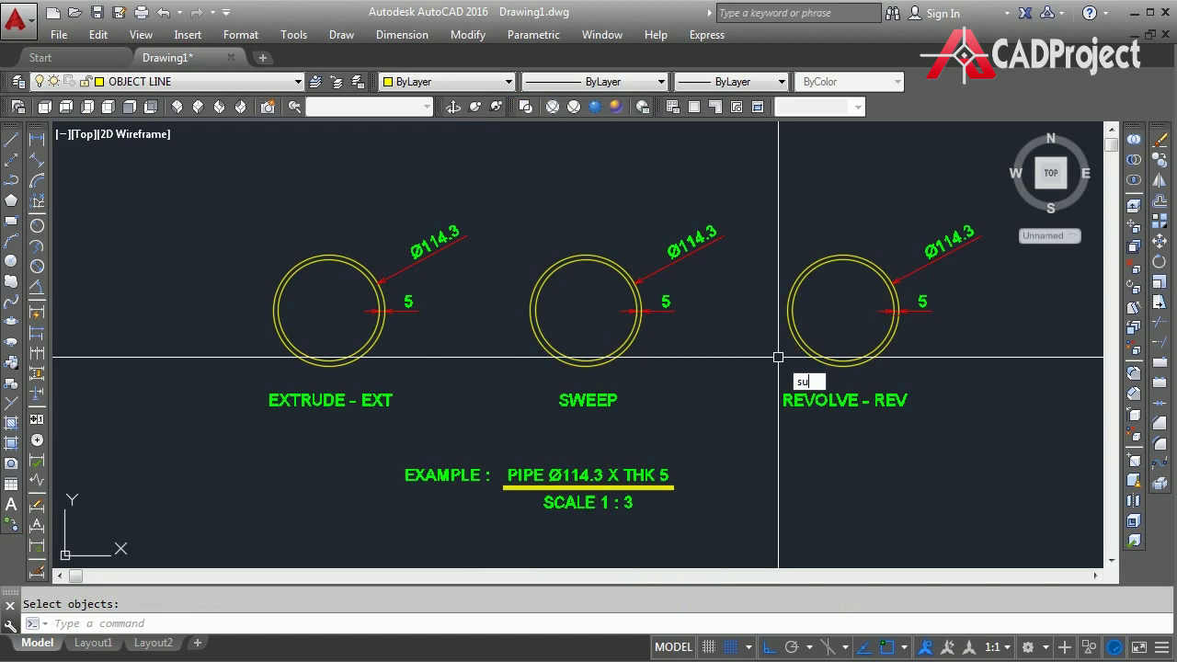
Subtract the Revolve pair and check all three rings in Realistic style
{"action": "key", "text": "Return"}
{"action": "left_click", "coordinate": [822, 361]}
{"action": "key", "text": "Return"}
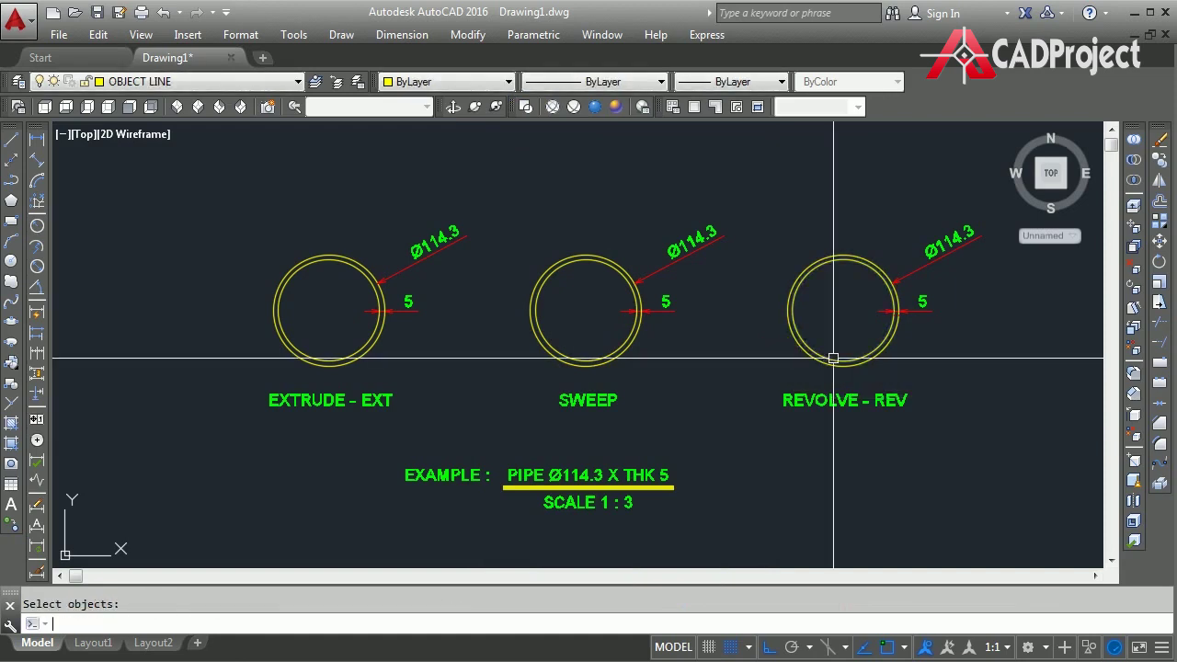
{"action": "left_click", "coordinate": [594, 107]}
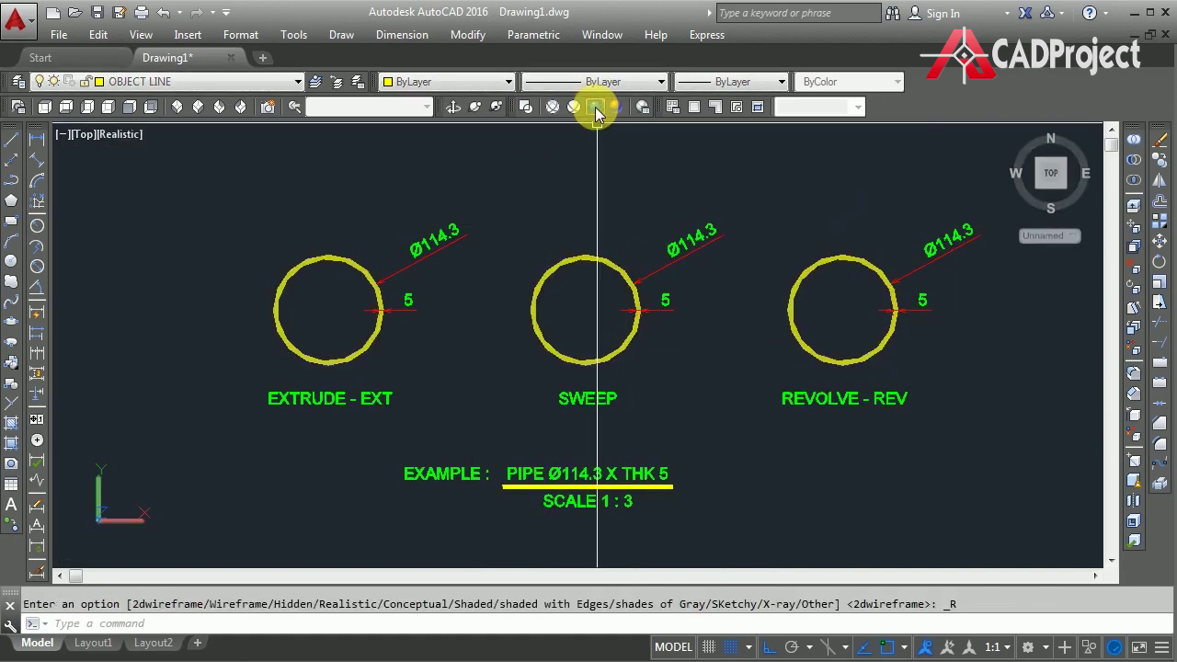
{"action": "left_click", "coordinate": [527, 108]}
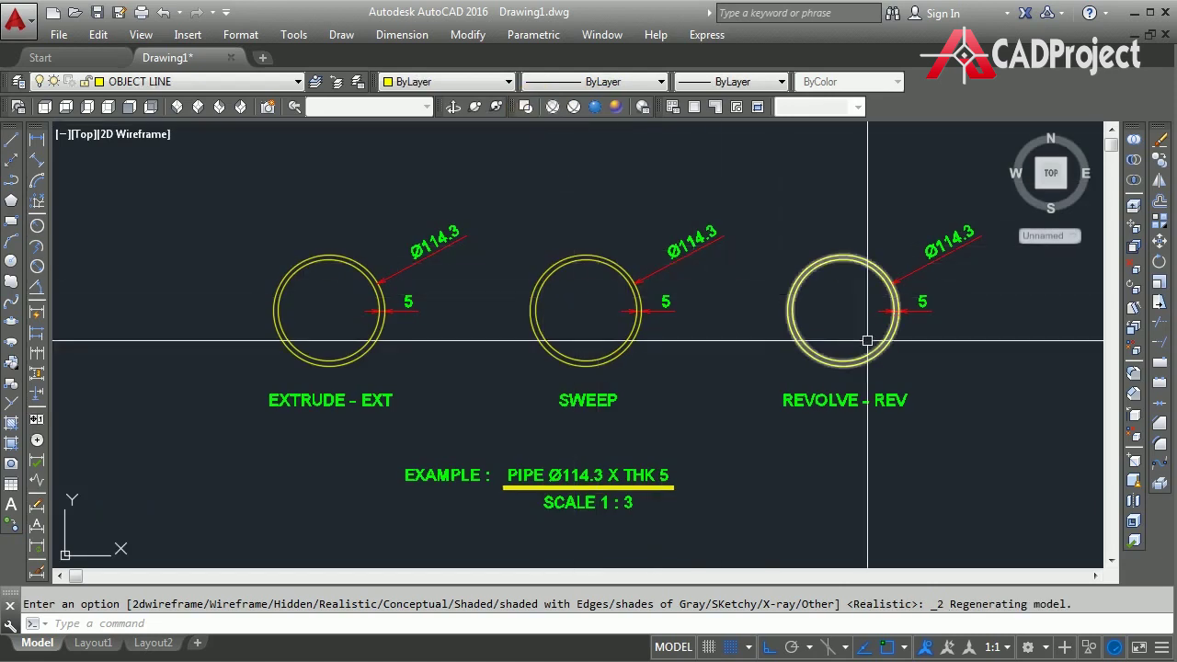
Switch to the SW Isometric view and frame the drawing
{"action": "left_click", "coordinate": [179, 110]}
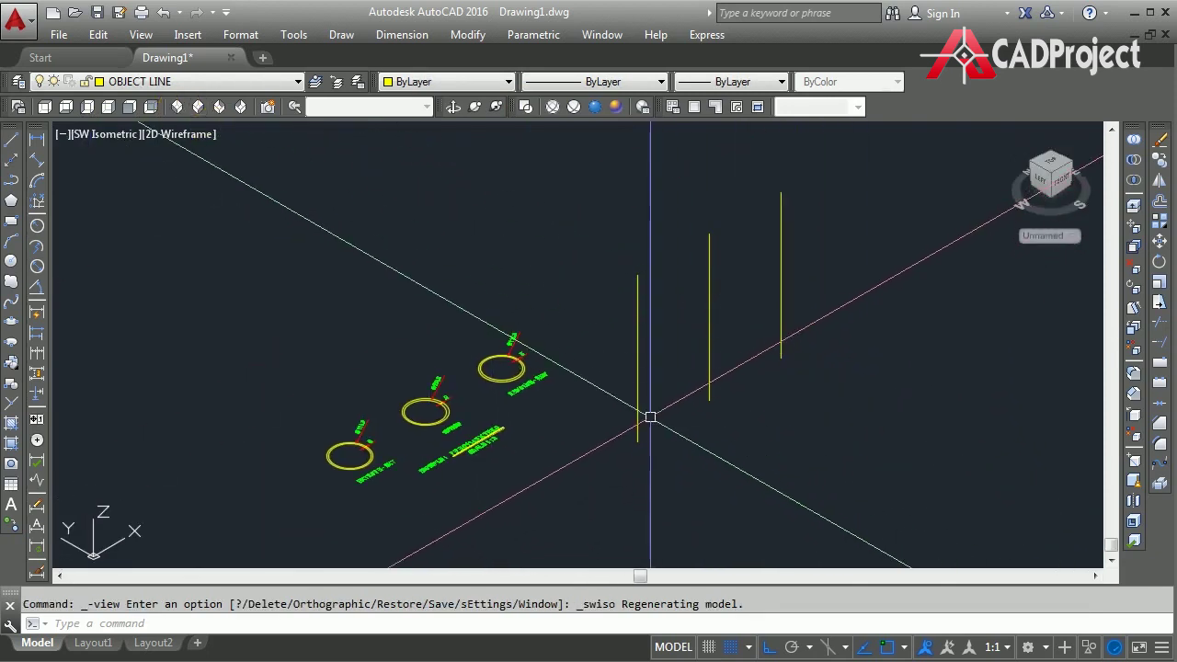
{"action": "middle_click_drag", "start_coordinate": [831, 414], "coordinate": [885, 393]}
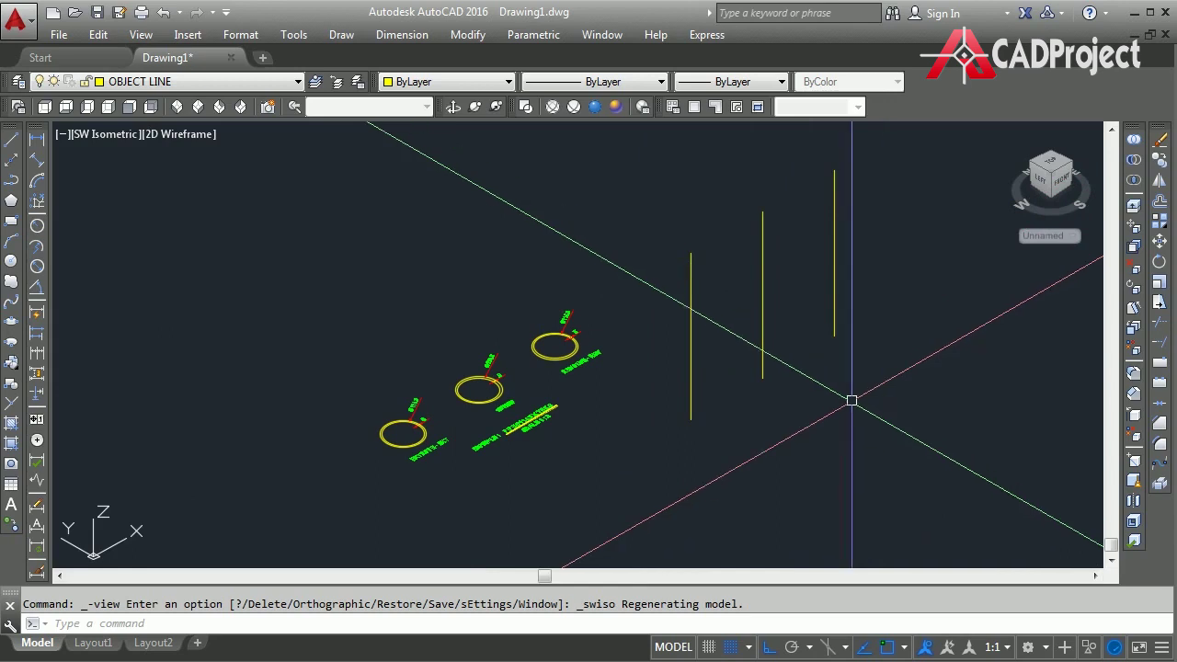
{"action": "middle_click_drag", "start_coordinate": [734, 483], "coordinate": [785, 476]}
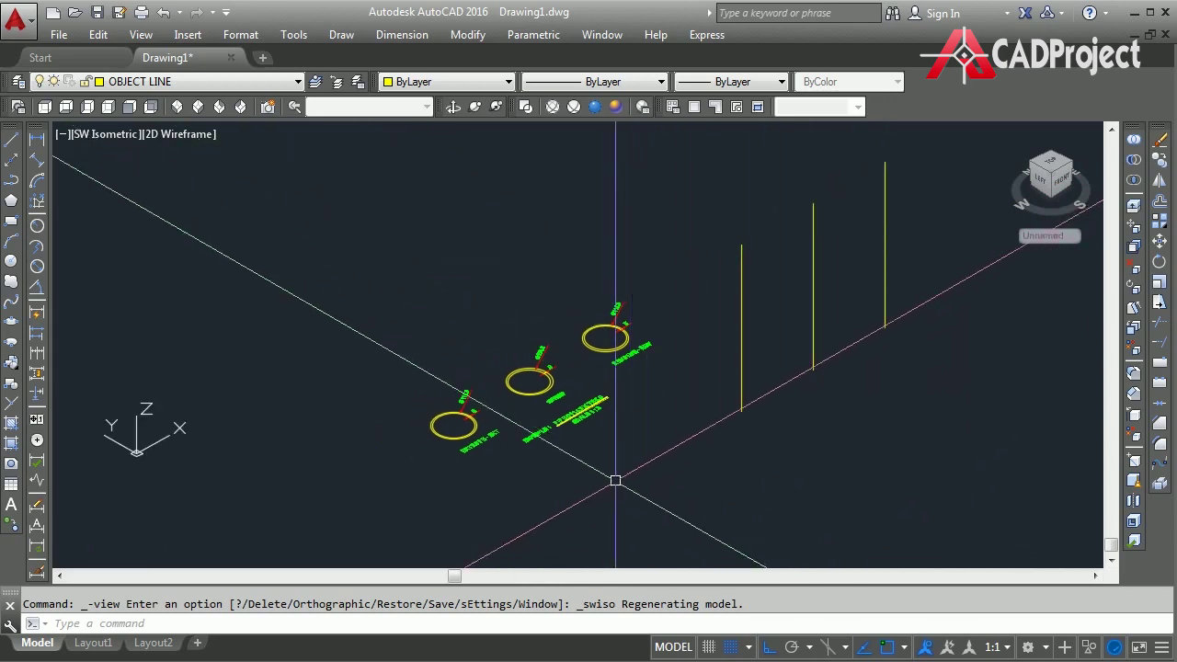
{"action": "scroll", "coordinate": [459, 462], "scroll_direction": "up", "scroll_amount": 4}
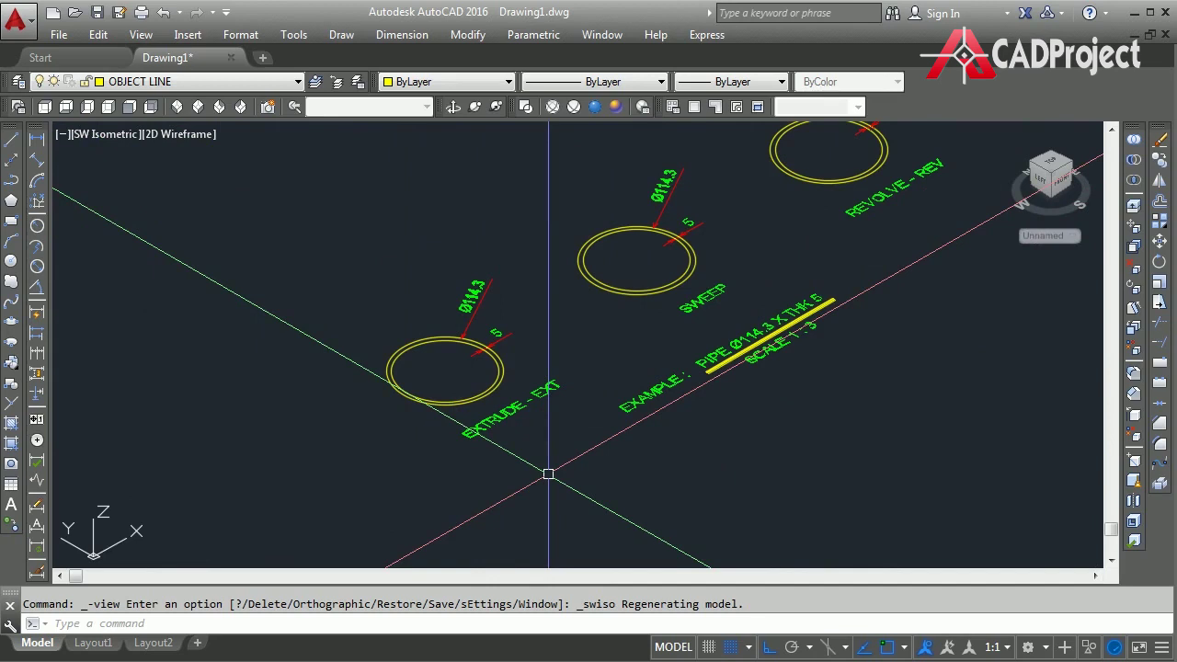
{"action": "scroll", "coordinate": [548, 473], "scroll_direction": "down", "scroll_amount": 2}
{"action": "scroll", "coordinate": [551, 473], "scroll_direction": "up", "scroll_amount": 2}
Copy the Extrude ring from its centre to the foot of the first vertical line
{"action": "type", "text": "ct o"}
{"action": "key", "text": "Return"}
{"action": "left_click", "coordinate": [425, 395]}
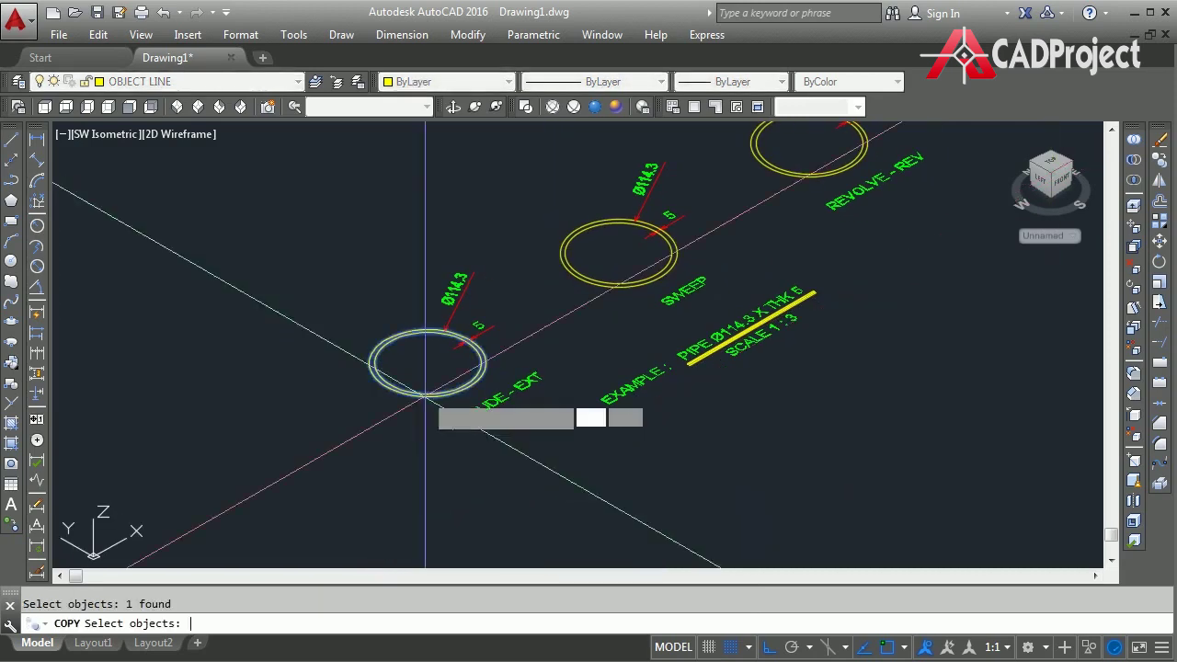
{"action": "key", "text": "Return"}
{"action": "left_click", "coordinate": [427, 366]}
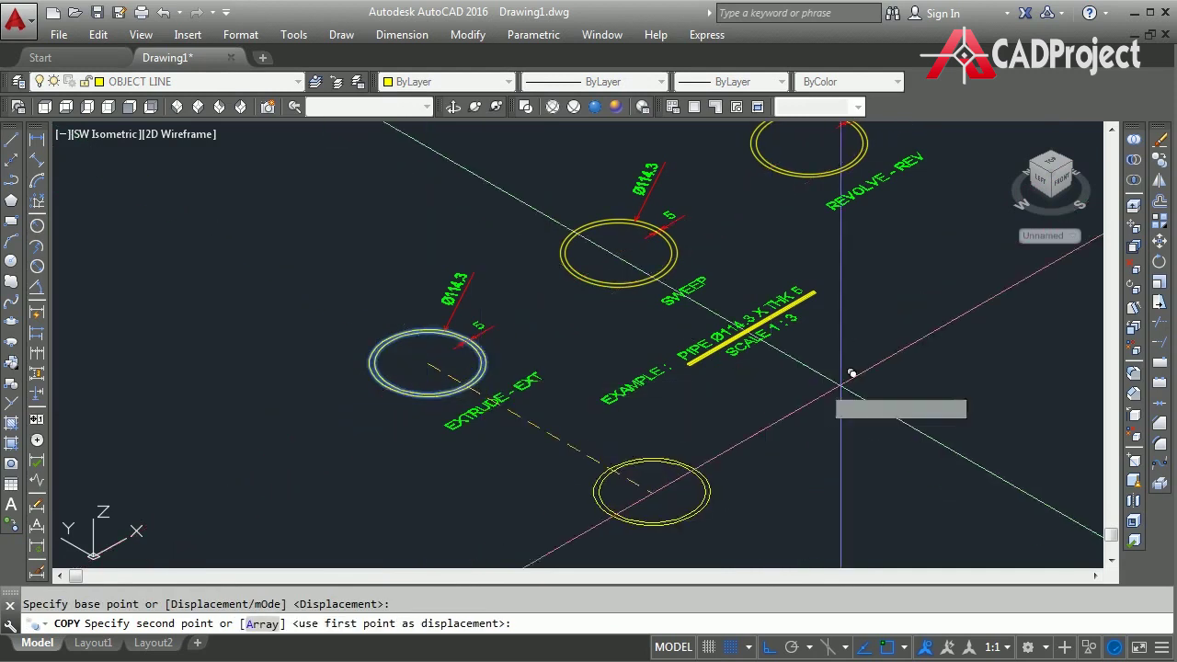
{"action": "middle_click_drag", "start_coordinate": [852, 373], "coordinate": [570, 402]}
{"action": "middle_click_drag", "start_coordinate": [814, 445], "coordinate": [683, 413]}
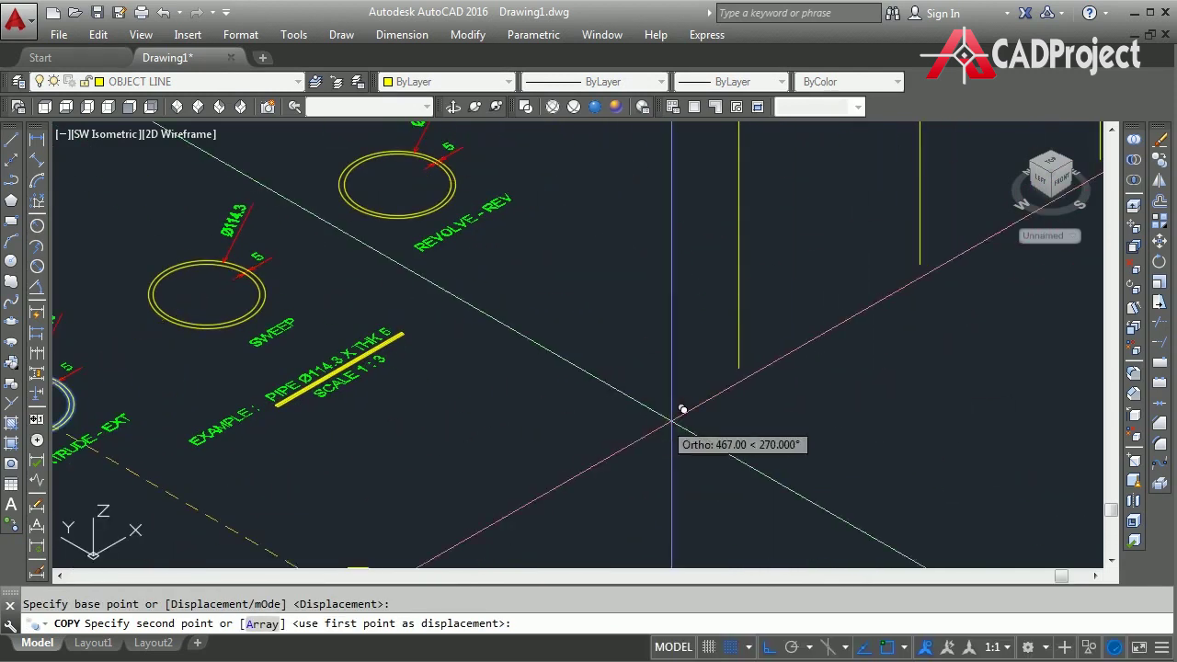
{"action": "left_click", "coordinate": [756, 356]}
{"action": "scroll", "coordinate": [894, 377], "scroll_direction": "down", "scroll_amount": 3}
{"action": "key", "text": "Return"}
{"action": "mouse_move", "coordinate": [880, 389]}
{"action": "middle_mouse_down"}
{"action": "mouse_move", "coordinate": [778, 413]}
{"action": "mouse_move", "coordinate": [746, 459]}
{"action": "middle_mouse_up"}
{"action": "scroll", "coordinate": [811, 425], "scroll_direction": "up", "scroll_amount": 2}
{"action": "scroll", "coordinate": [746, 458], "scroll_direction": "down", "scroll_amount": 2}
{"action": "scroll", "coordinate": [747, 459], "scroll_direction": "up", "scroll_amount": 2}
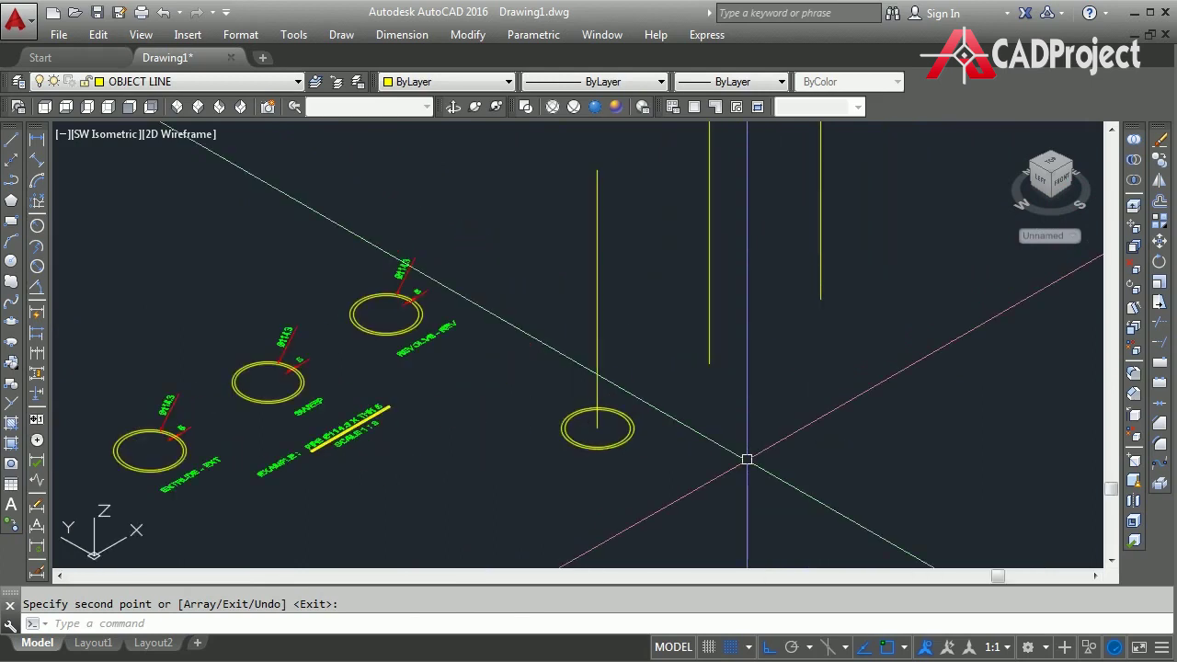
{"action": "type", "text": "EXT"}
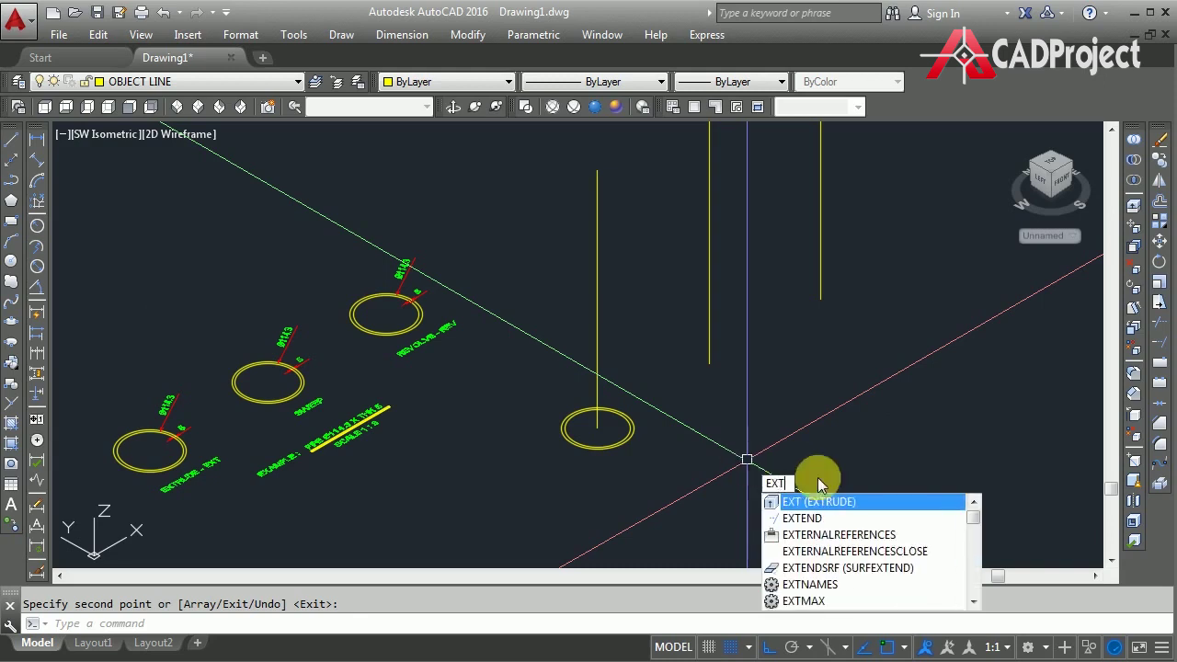
Extrude the copied ring 500 units into a vertical pipe and check it shaded
{"action": "left_click", "coordinate": [860, 501]}
{"action": "left_click", "coordinate": [628, 440]}
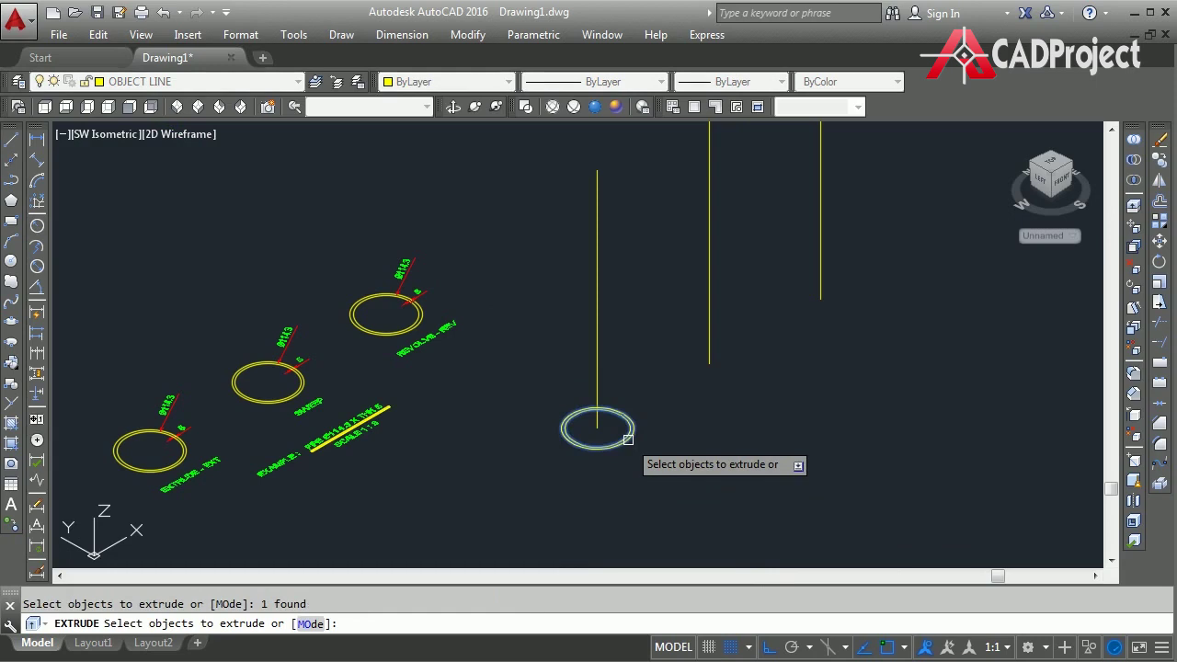
{"action": "key", "text": "Return"}
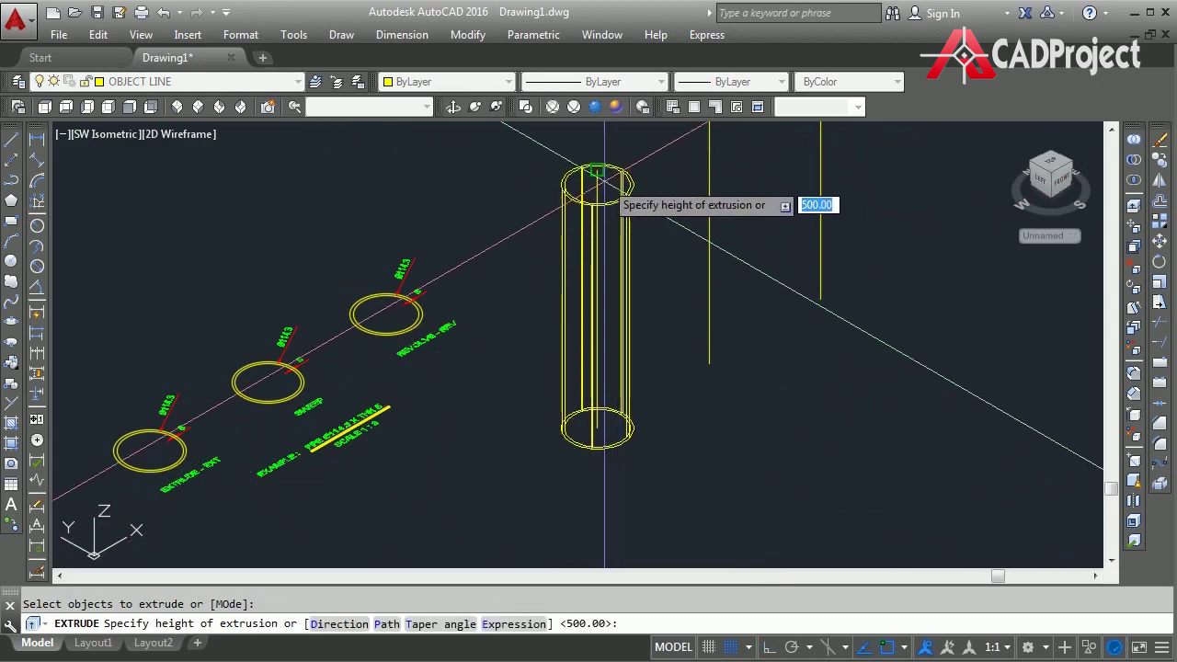
{"action": "left_click", "coordinate": [598, 170]}
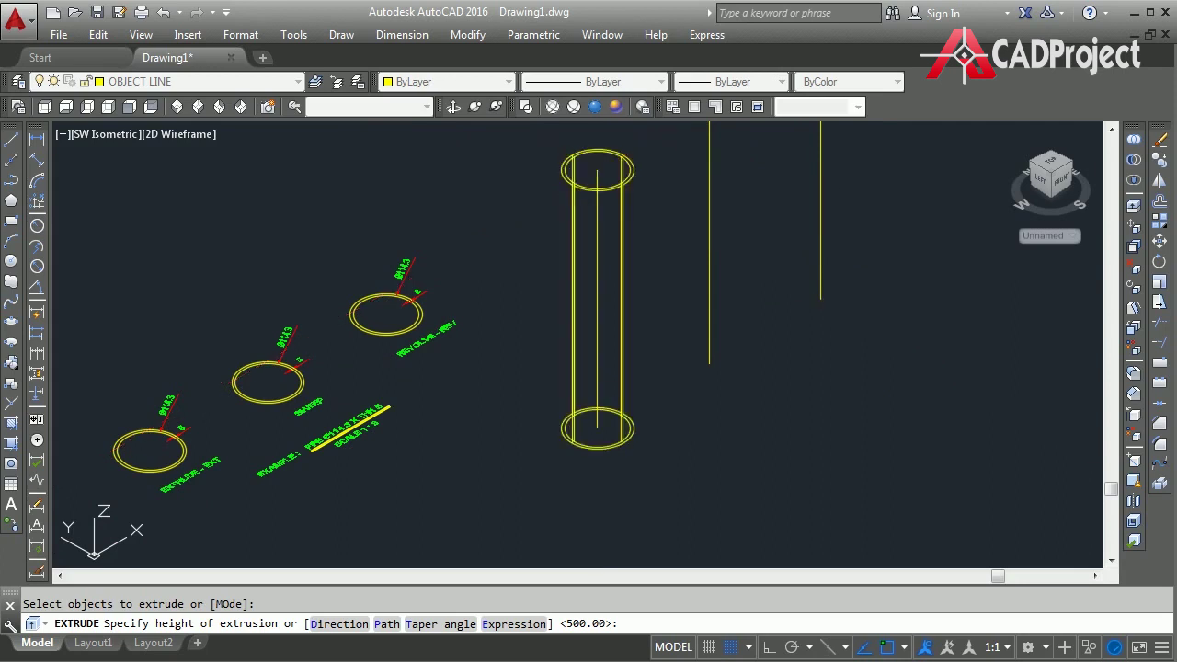
{"action": "middle_click_drag", "start_coordinate": [848, 273], "coordinate": [859, 319]}
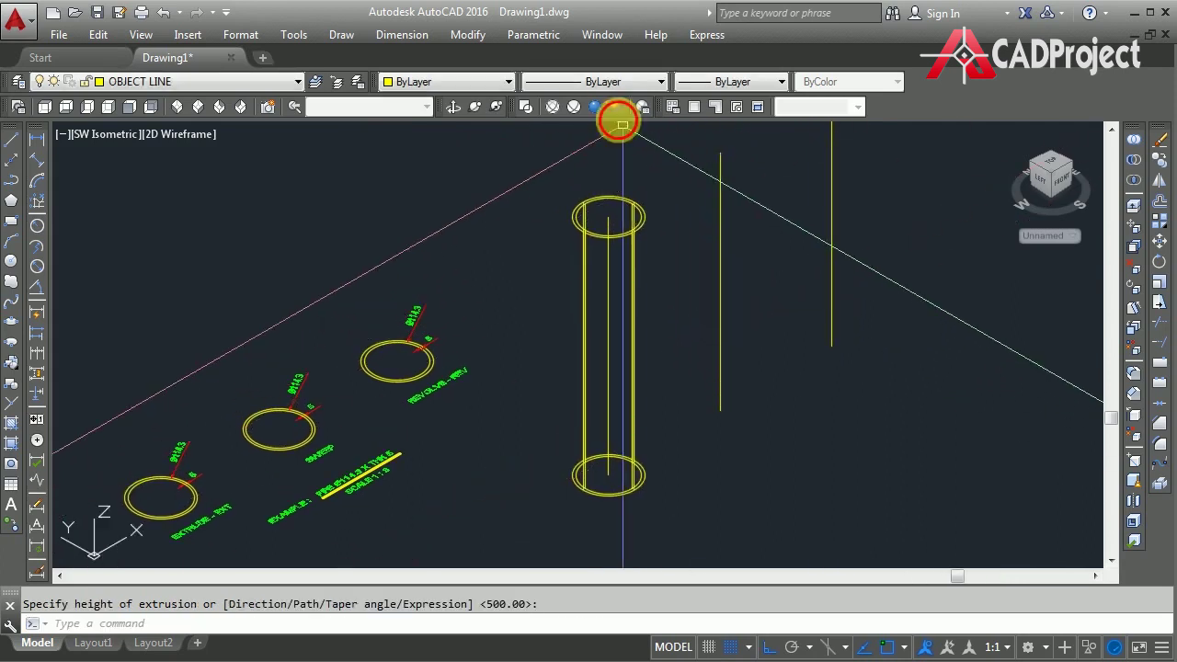
{"action": "left_click", "coordinate": [602, 104]}
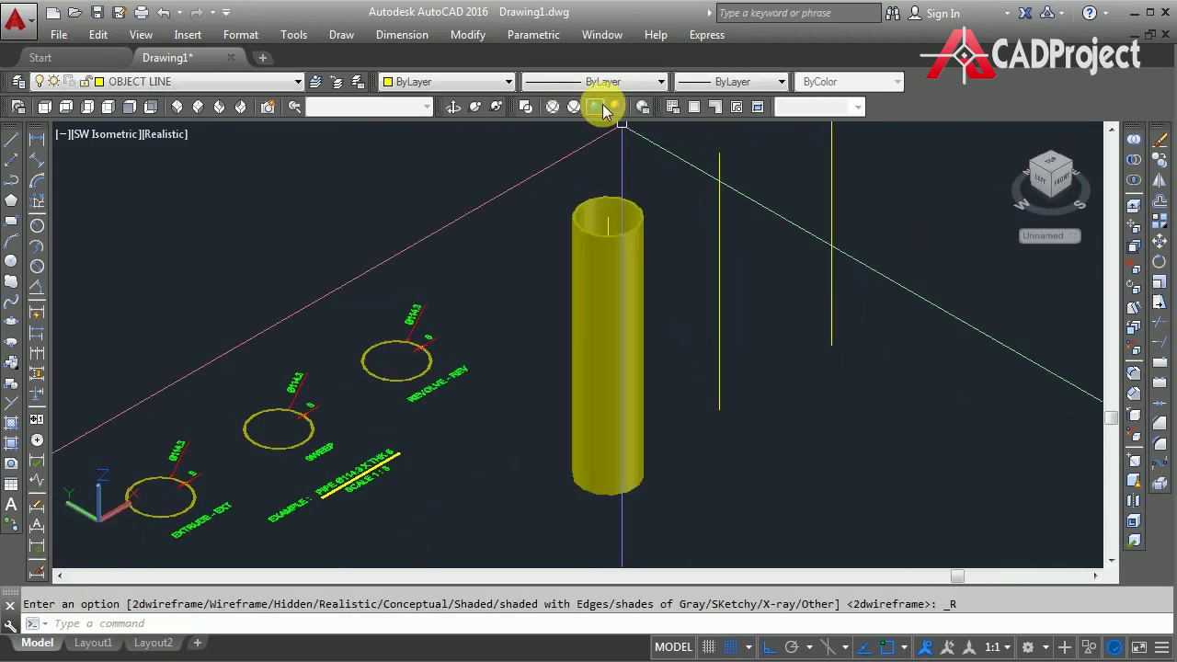
{"action": "left_click", "coordinate": [529, 105]}
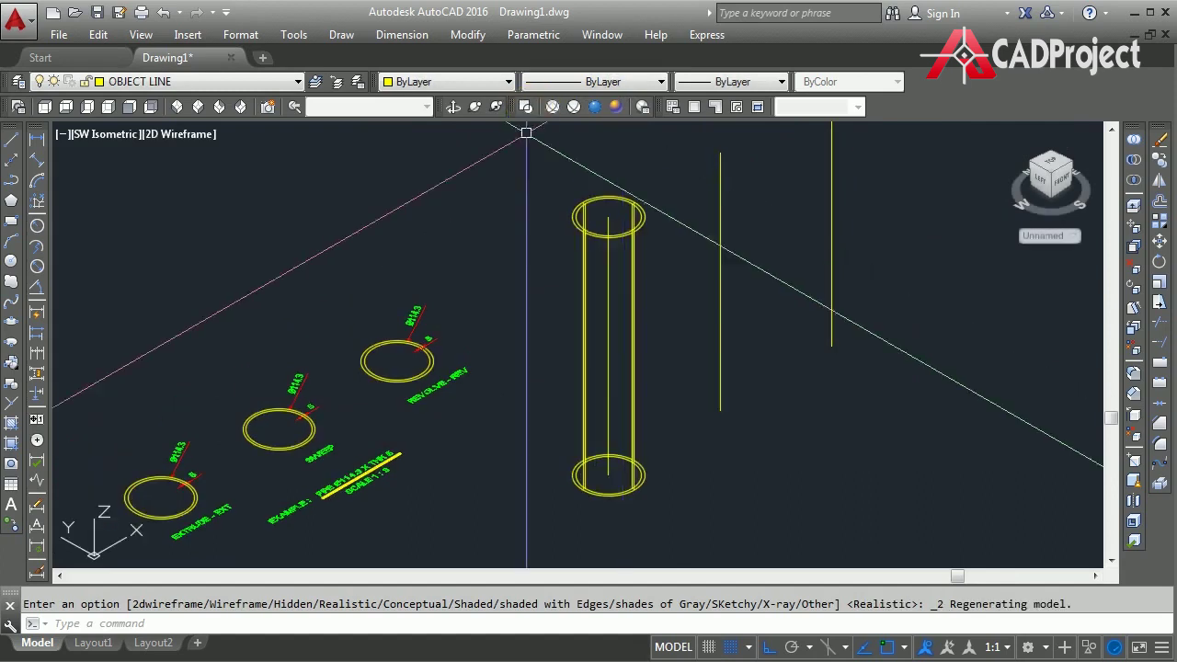
{"action": "middle_click_drag", "start_coordinate": [469, 386], "coordinate": [567, 296]}
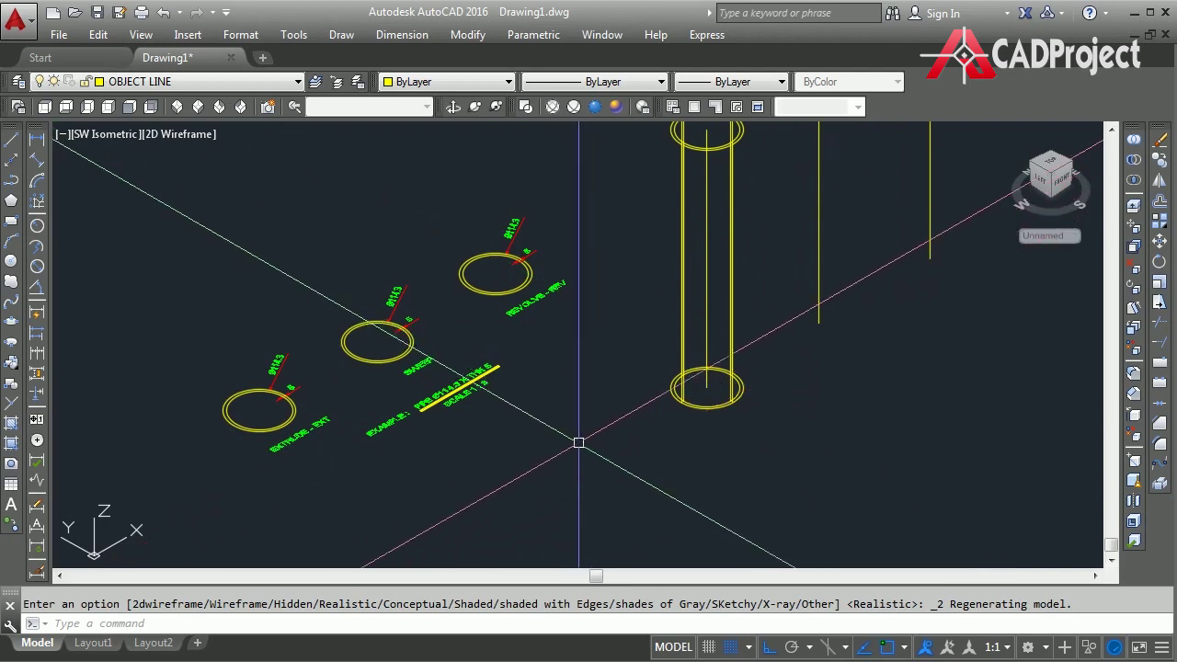
Sweep the Sweep ring along the vertical line to form the second pipe
{"action": "type", "text": "s"}
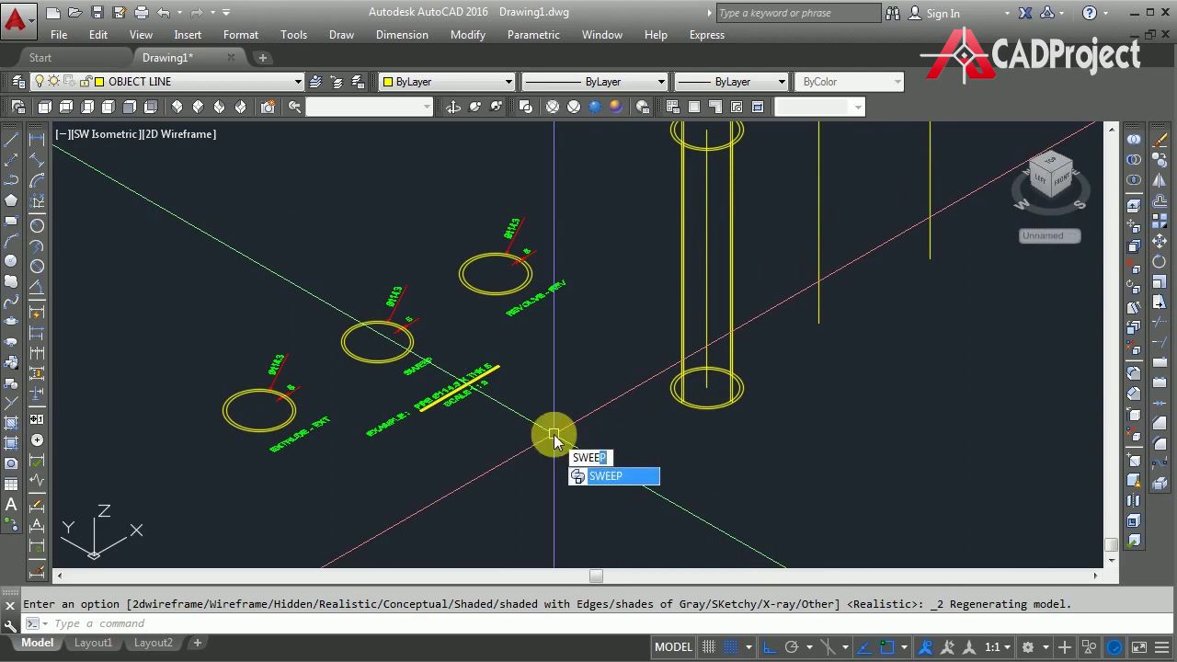
{"action": "key", "text": "Return"}
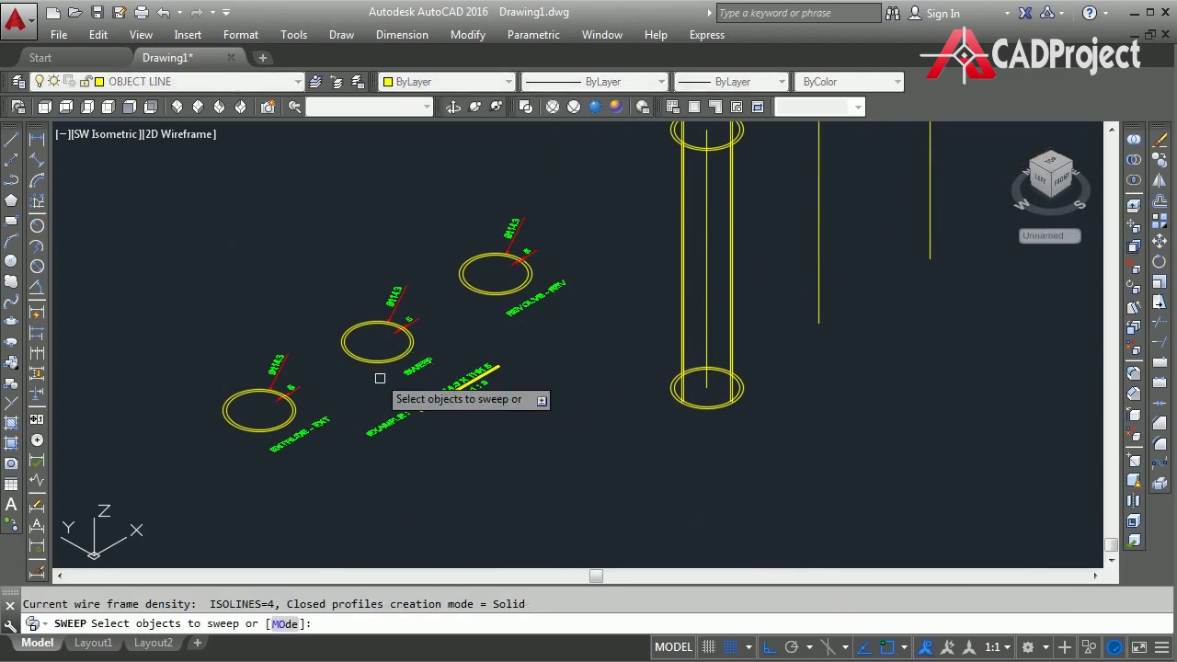
{"action": "left_click", "coordinate": [376, 360]}
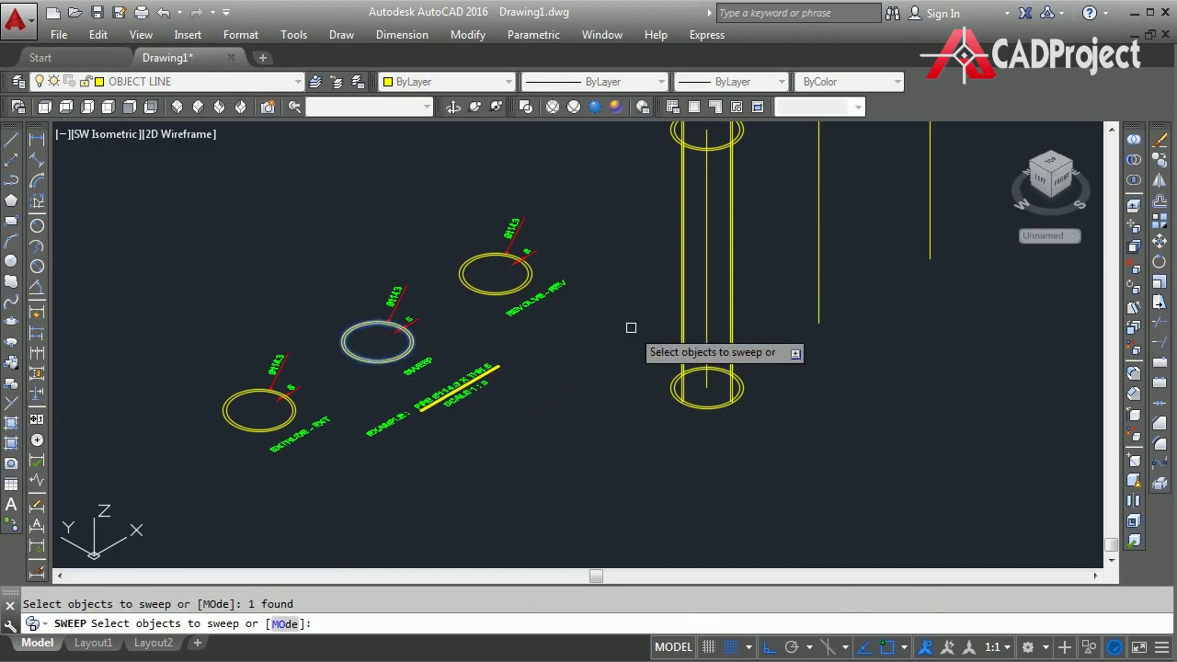
{"action": "middle_click_drag", "start_coordinate": [635, 327], "coordinate": [553, 360]}
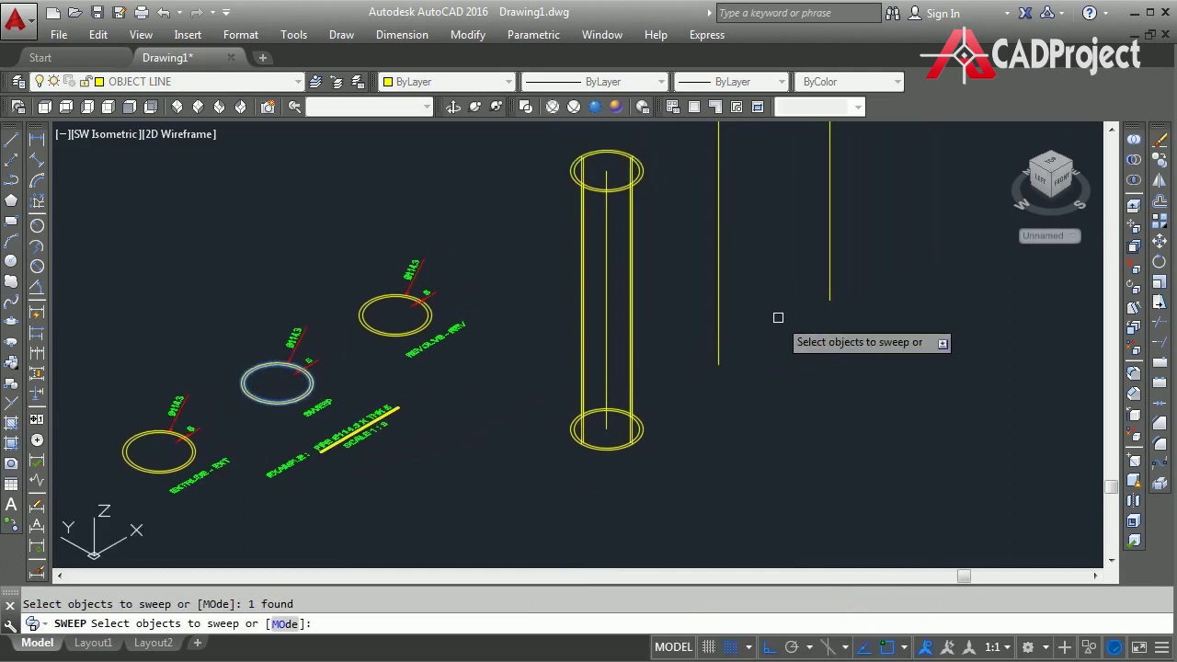
{"action": "key", "text": "Return"}
{"action": "mouse_move", "coordinate": [778, 318]}
{"action": "middle_mouse_down"}
{"action": "mouse_move", "coordinate": [675, 364]}
{"action": "mouse_move", "coordinate": [728, 334]}
{"action": "middle_mouse_up"}
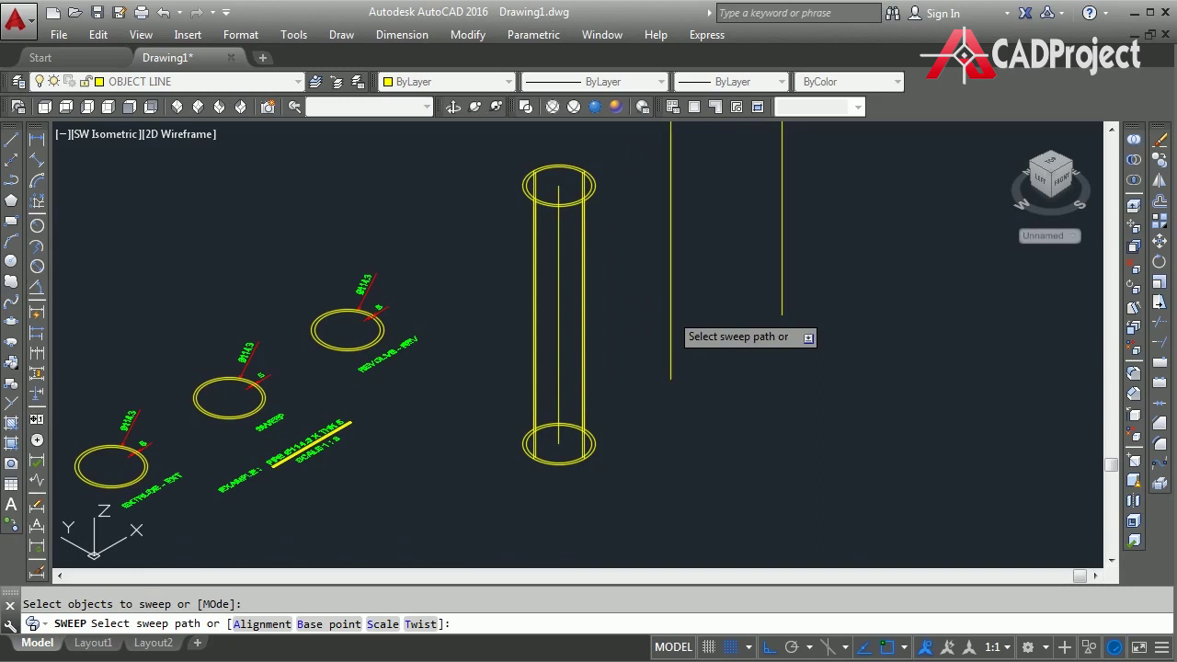
{"action": "left_click", "coordinate": [670, 326]}
{"action": "middle_click_drag", "start_coordinate": [704, 347], "coordinate": [741, 399]}
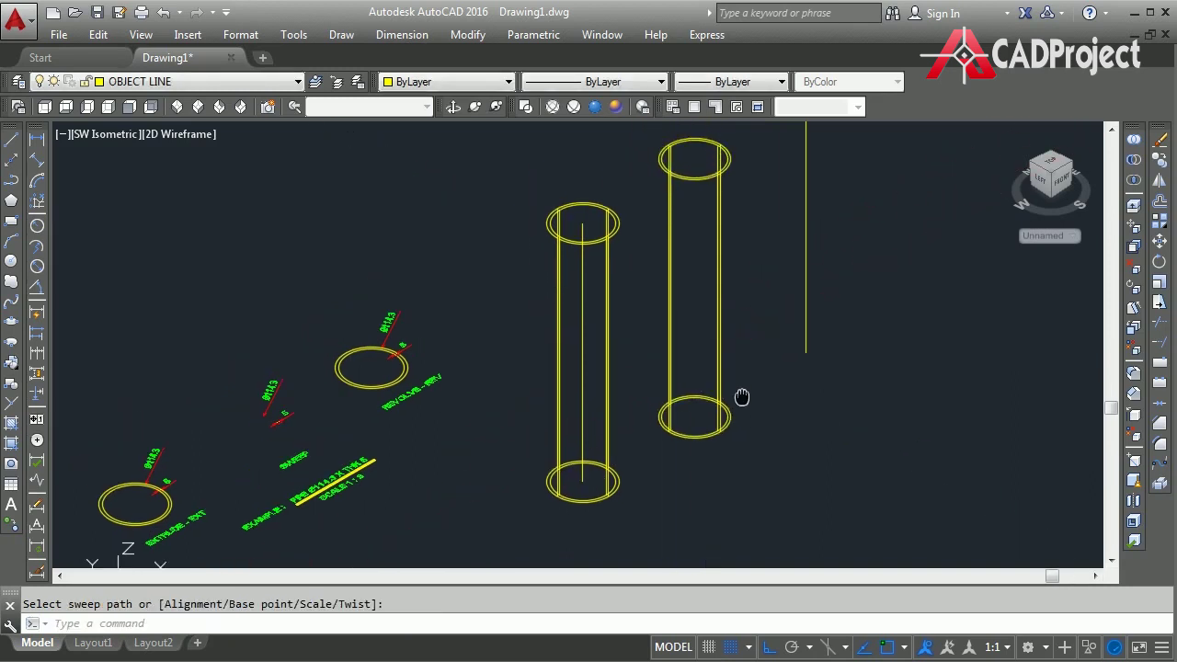
Check both pipes in Realistic style, then switch to the Top view
{"action": "left_click", "coordinate": [595, 112]}
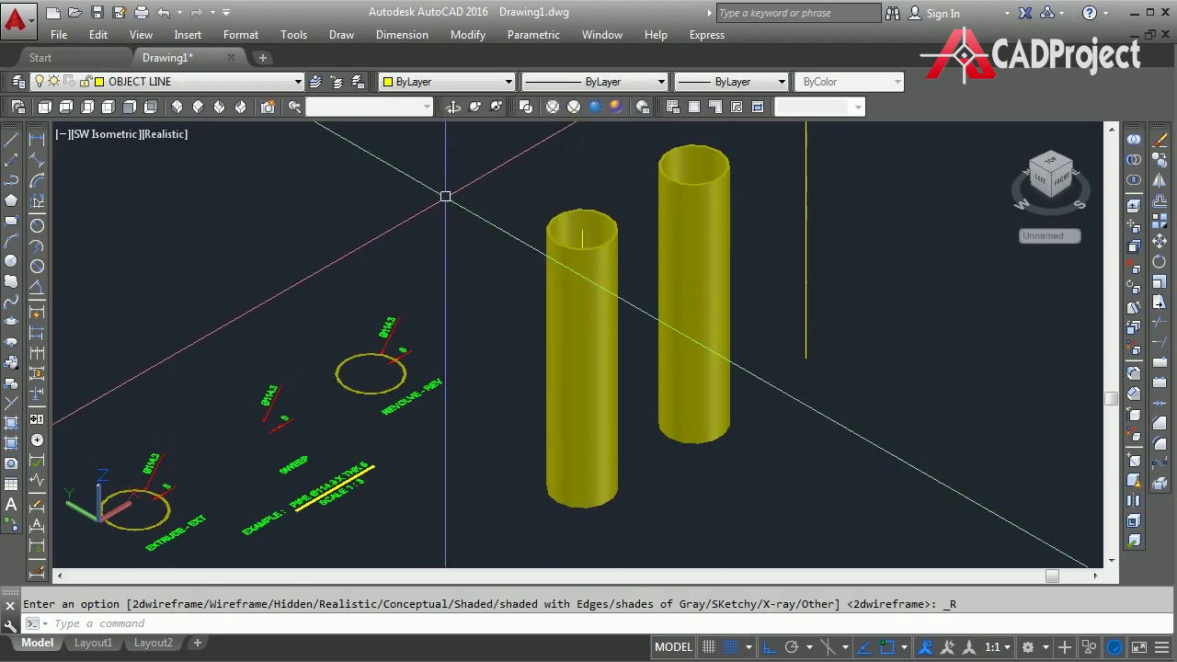
{"action": "left_click", "coordinate": [529, 106]}
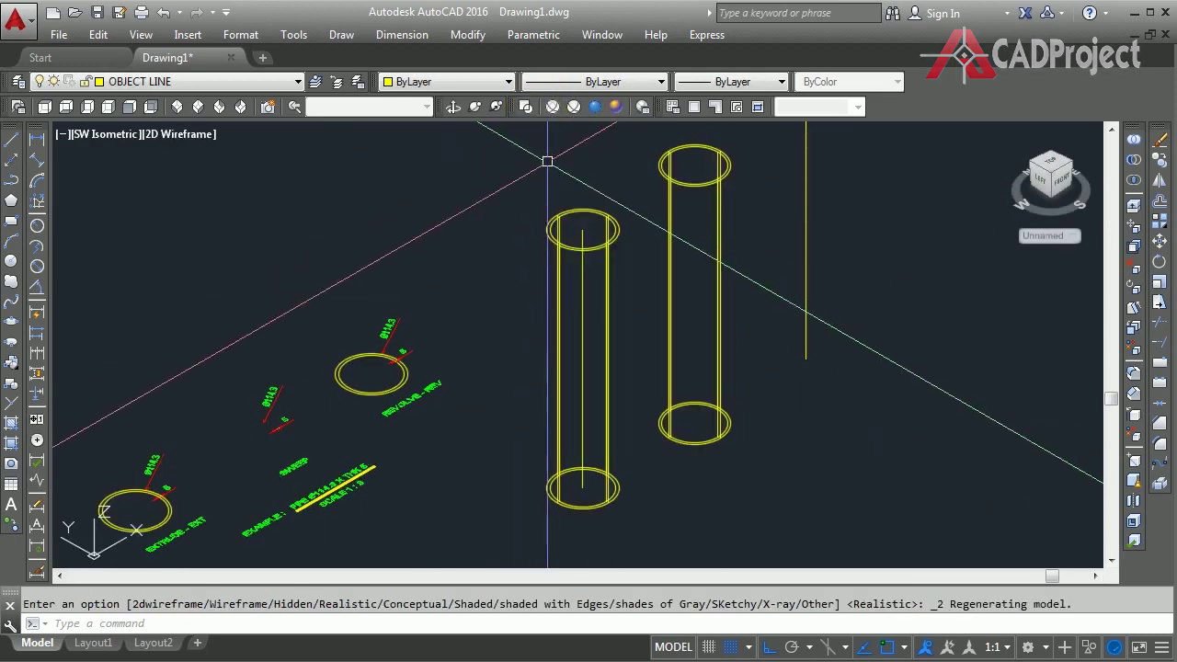
{"action": "left_click", "coordinate": [44, 106]}
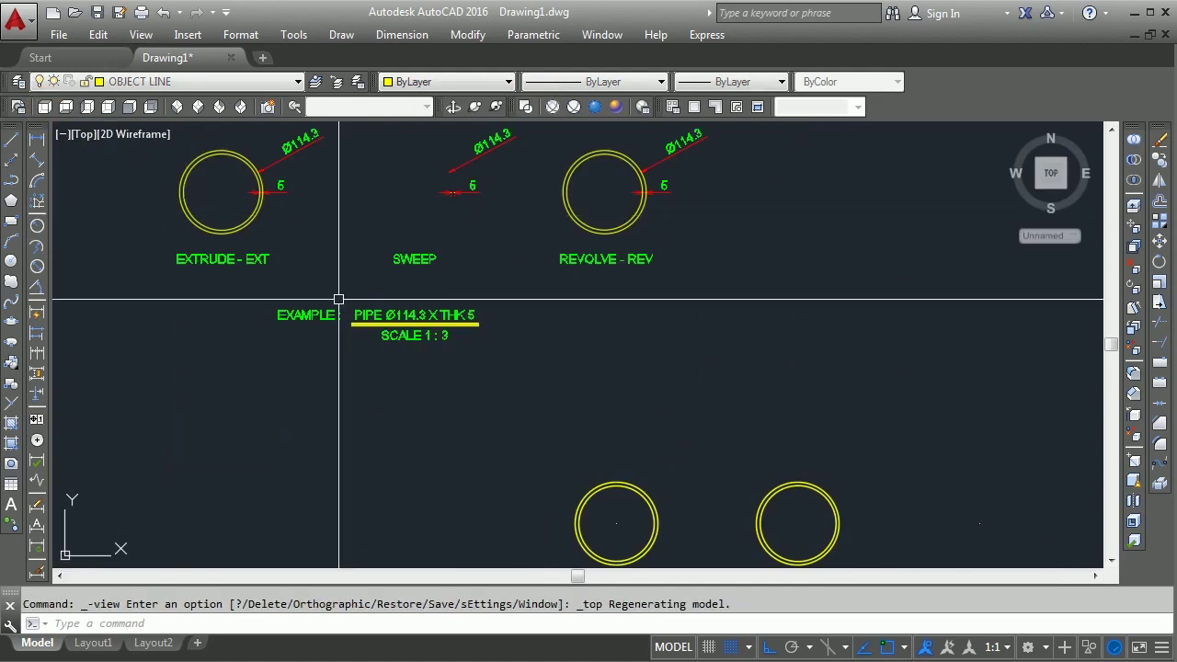
Change from SW Isometric to Front view and frame both pipes and the vertical lines
{"action": "left_click", "coordinate": [176, 107]}
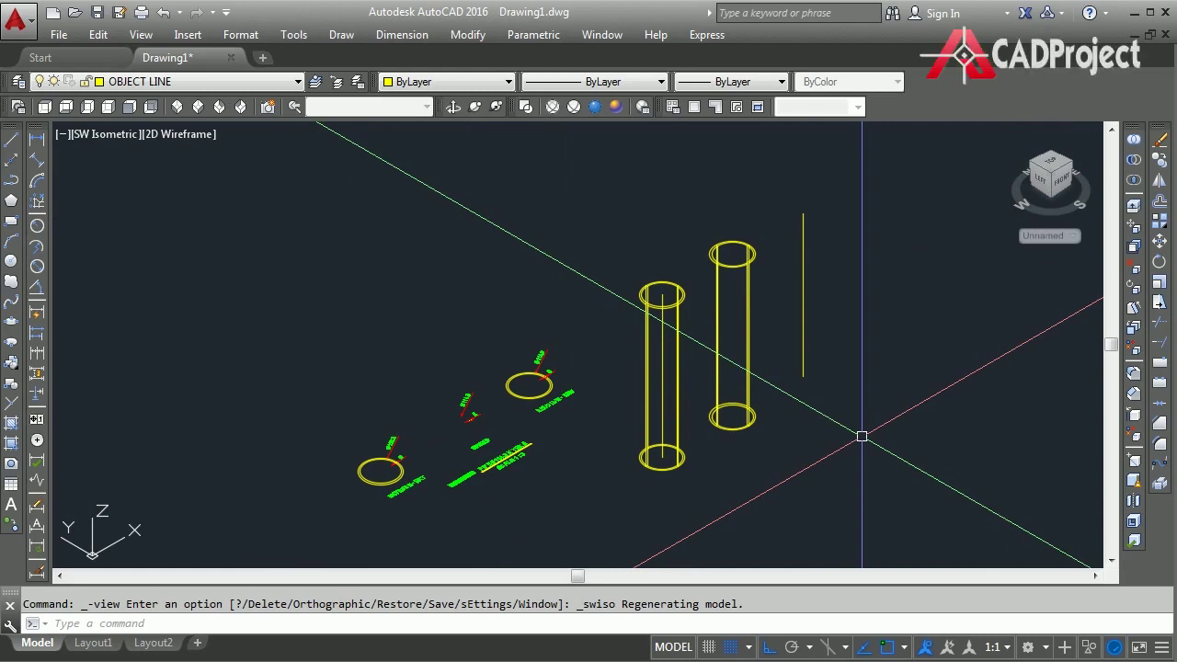
{"action": "left_click", "coordinate": [130, 106]}
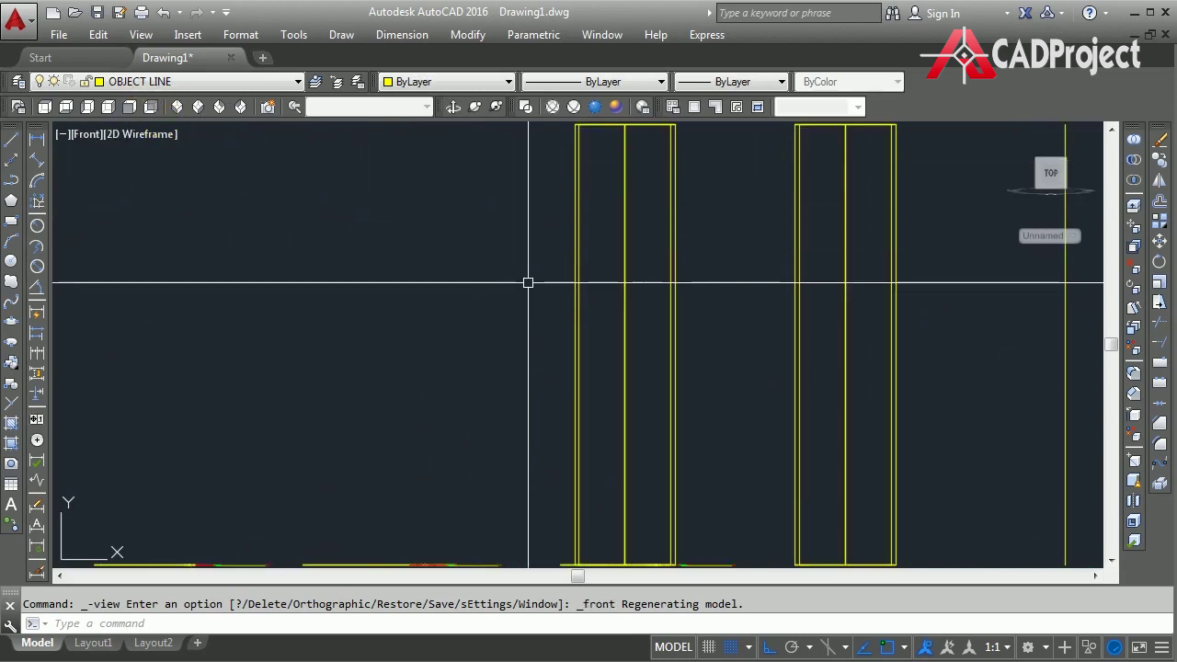
{"action": "middle_click_drag", "start_coordinate": [969, 352], "coordinate": [727, 346]}
{"action": "scroll", "coordinate": [899, 366], "scroll_direction": "down", "scroll_amount": 2}
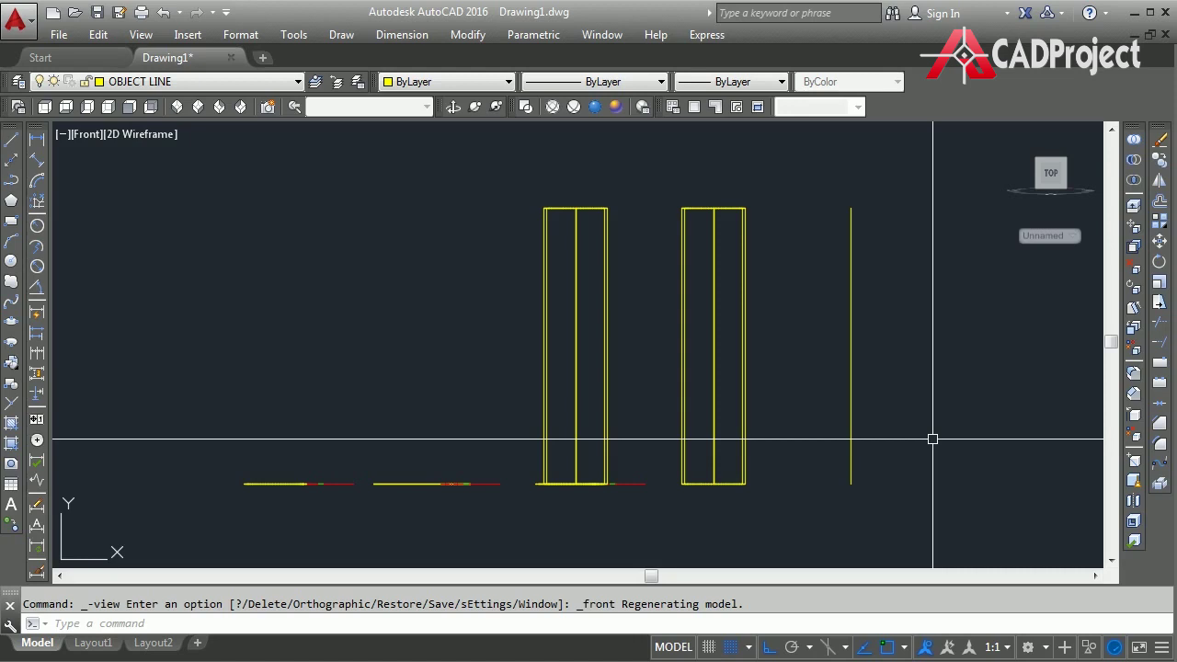
Offset the right vertical line 57 units to its left
{"action": "type", "text": "o"}
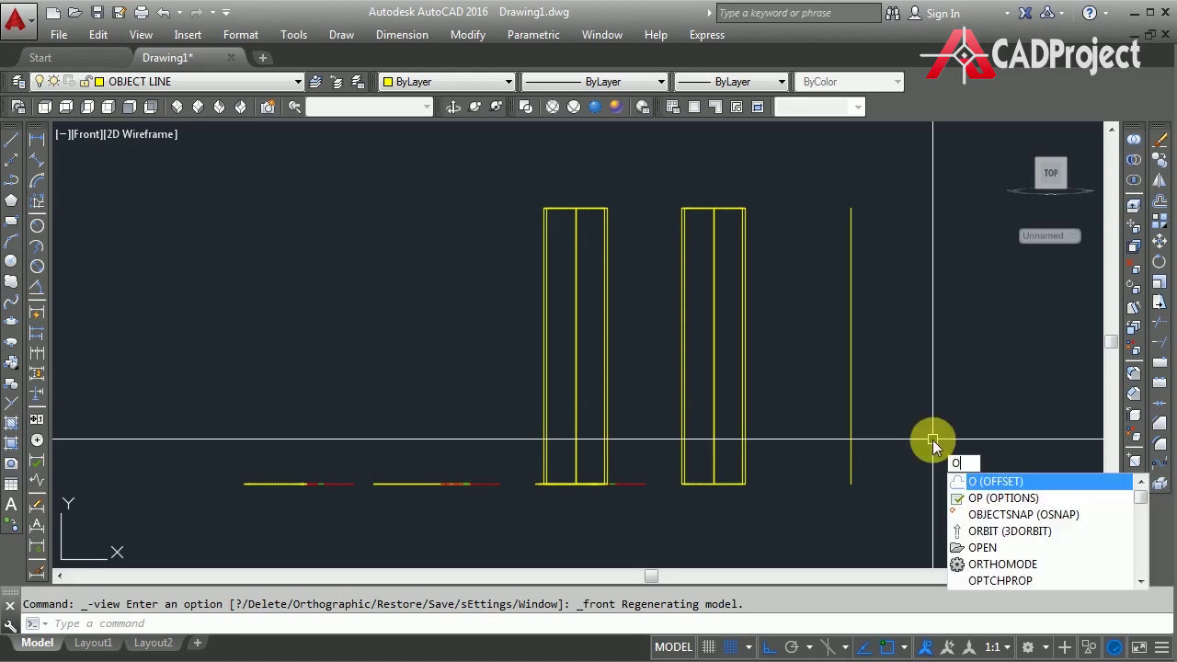
{"action": "left_click", "coordinate": [1018, 479]}
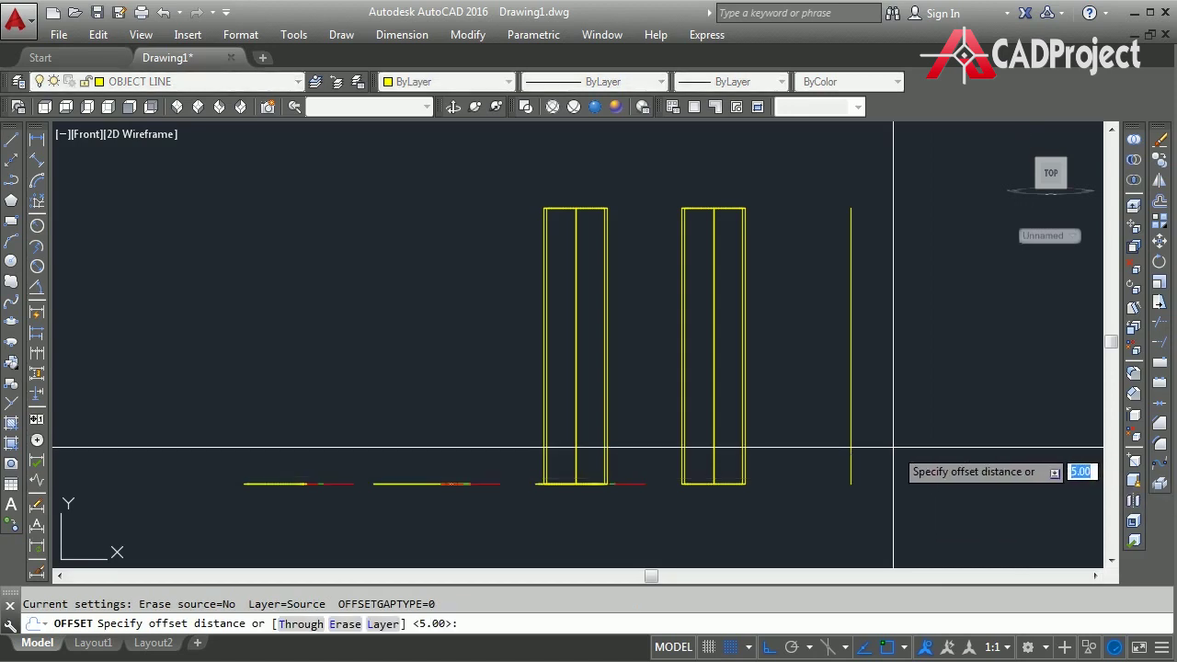
{"action": "type", "text": "114.3/2"}
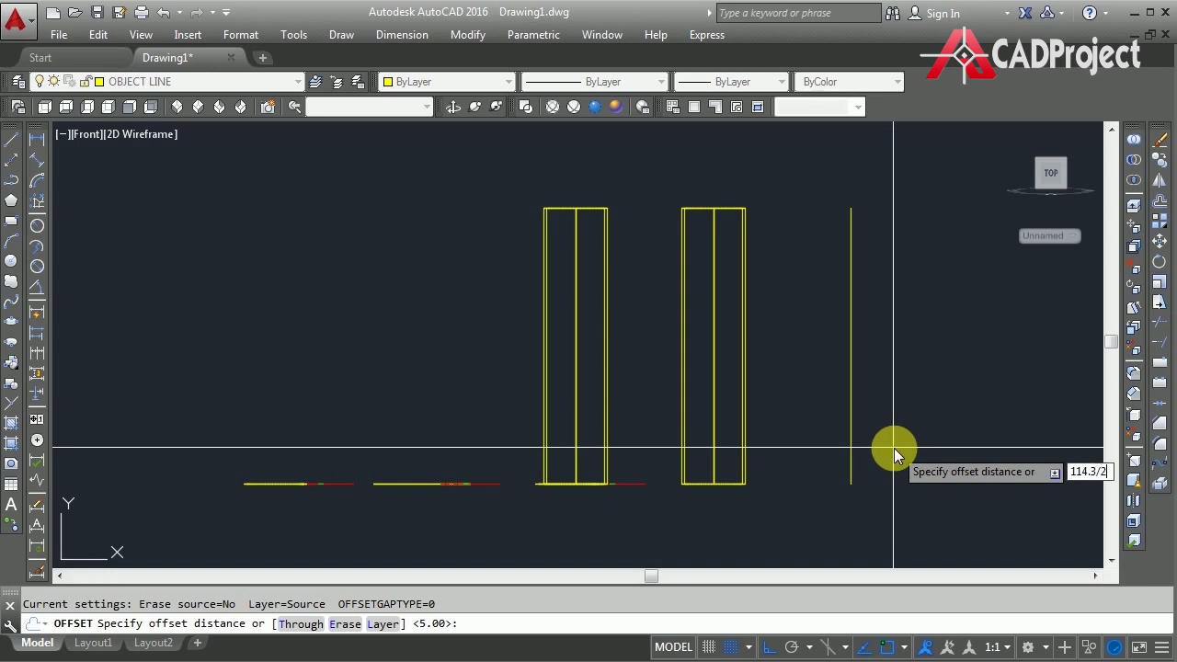
{"action": "key", "text": "Return"}
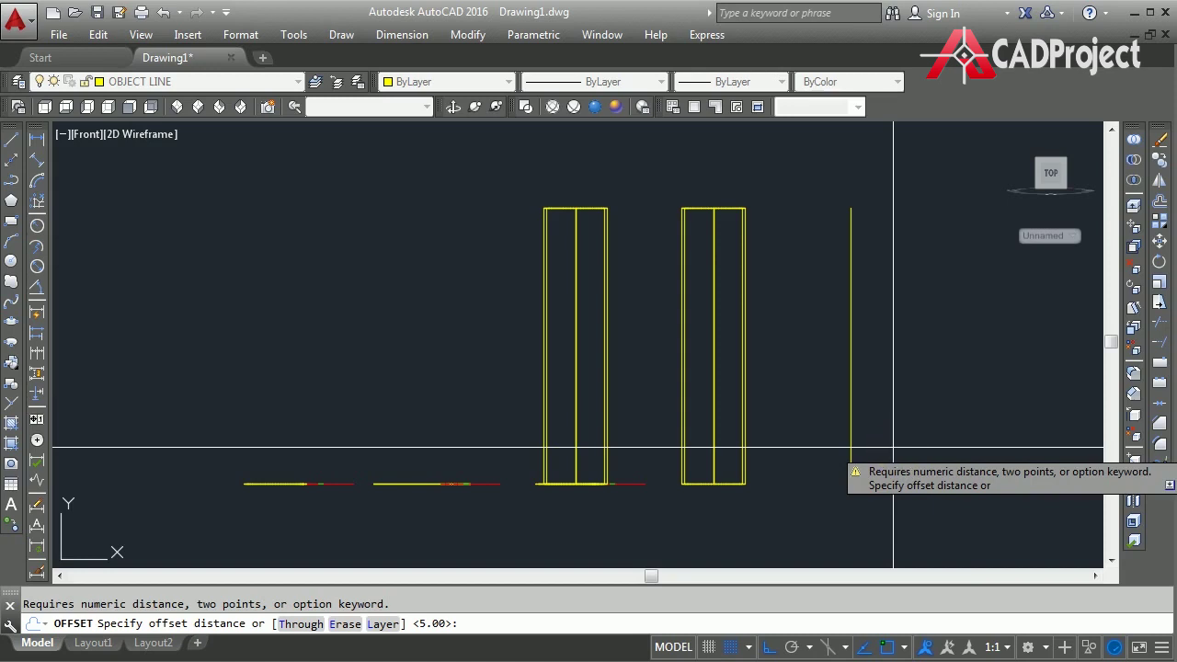
{"action": "type", "text": "57"}
{"action": "key", "text": "Return"}
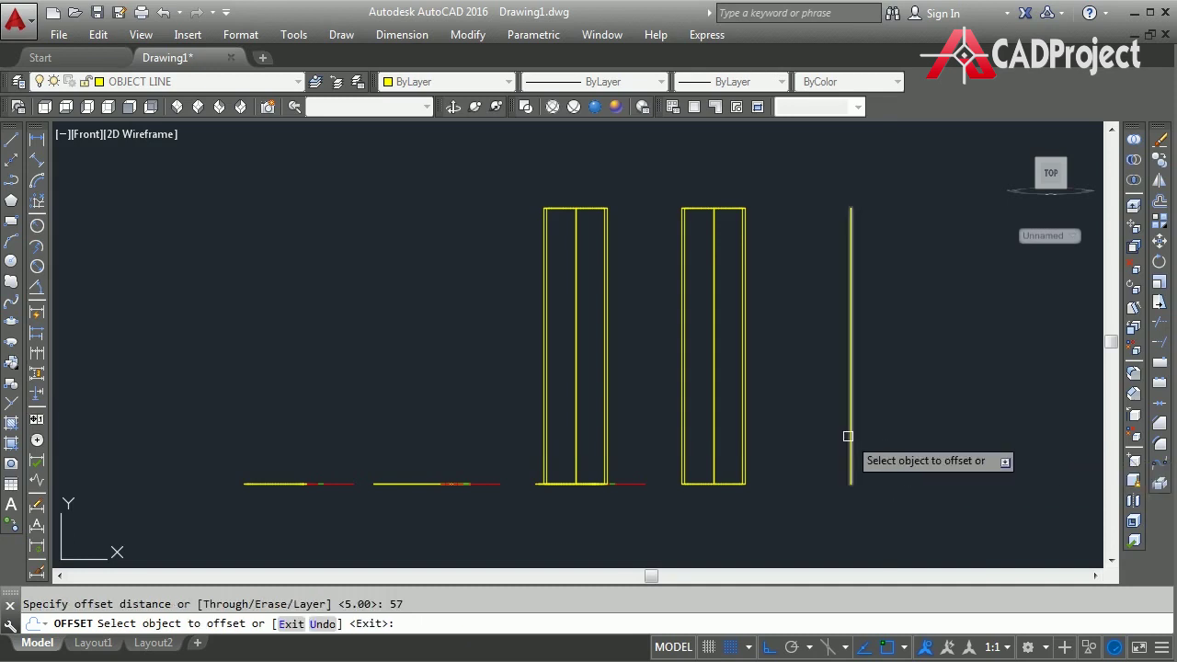
{"action": "left_click", "coordinate": [848, 437]}
{"action": "left_click", "coordinate": [795, 435]}
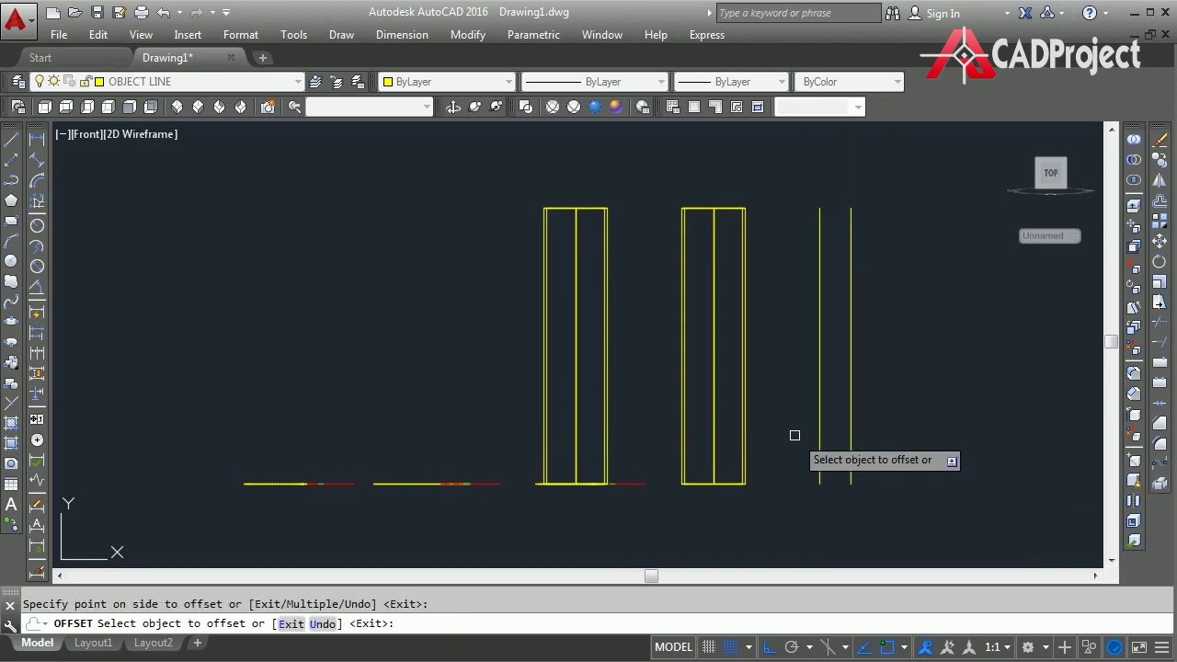
{"action": "key", "text": "Escape"}
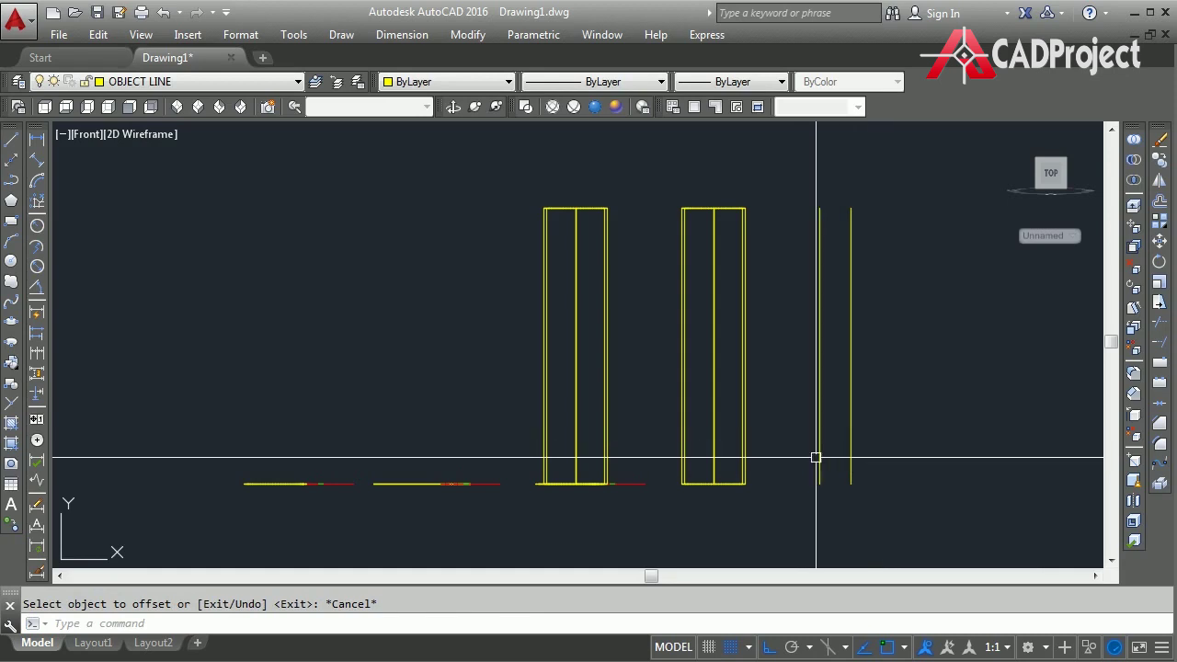
{"action": "scroll", "coordinate": [818, 481], "scroll_direction": "up", "scroll_amount": 3}
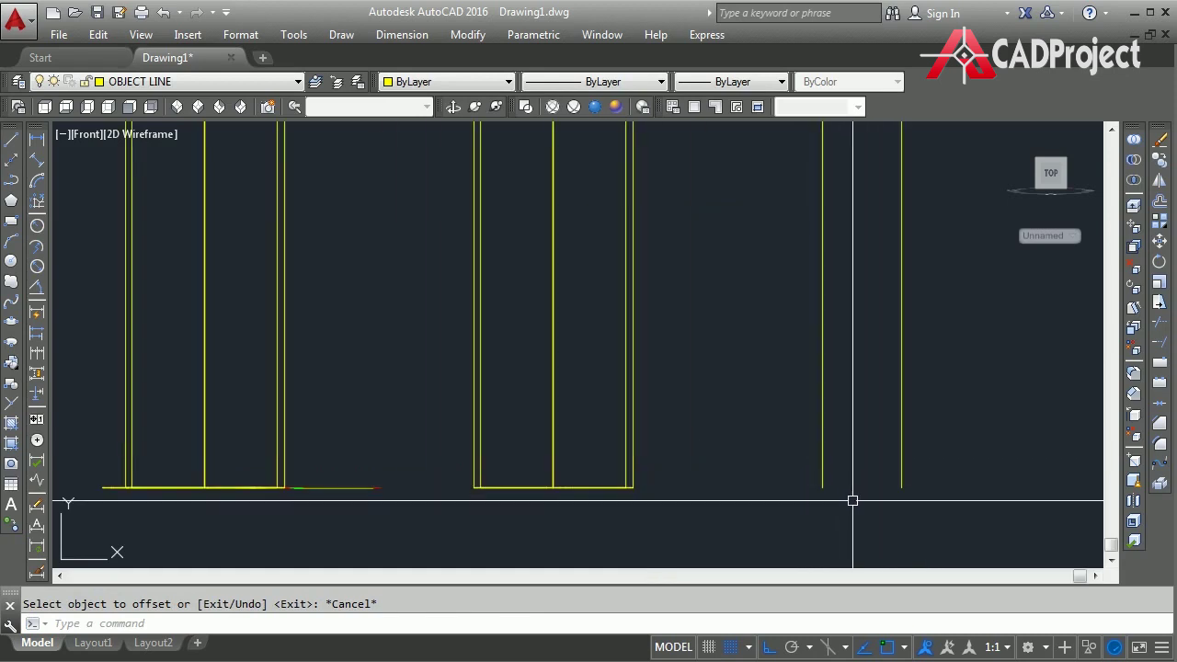
{"action": "type", "text": "o"}
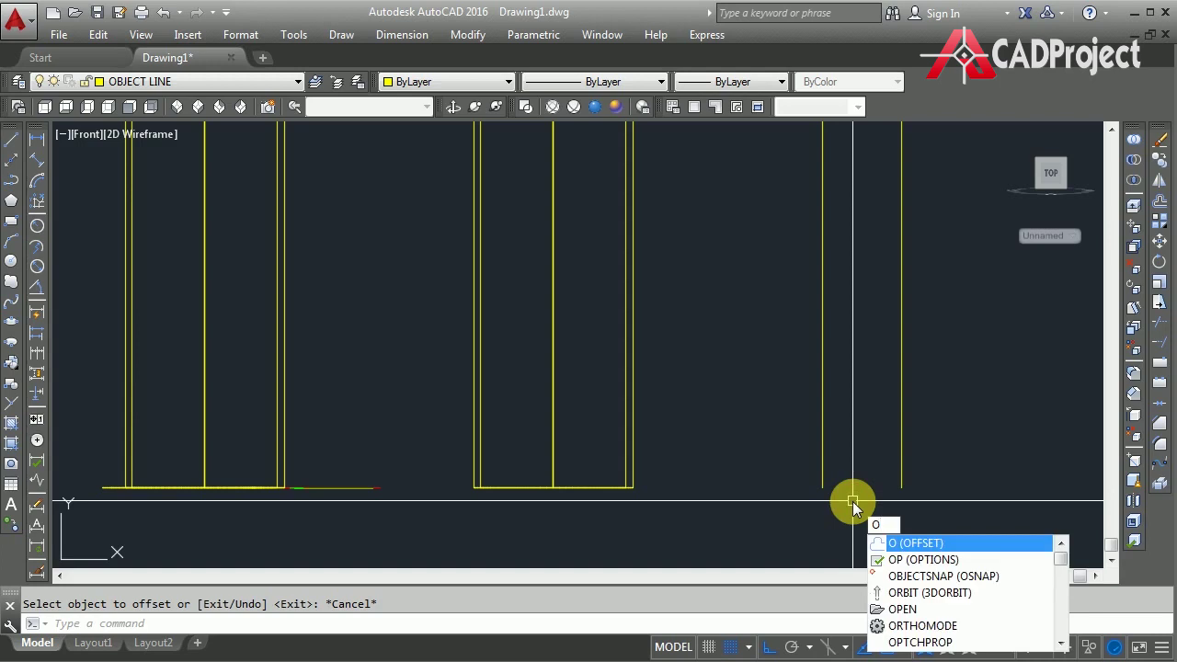
Offset the vertical line 5 units to create the second wall line
{"action": "key", "text": "Return"}
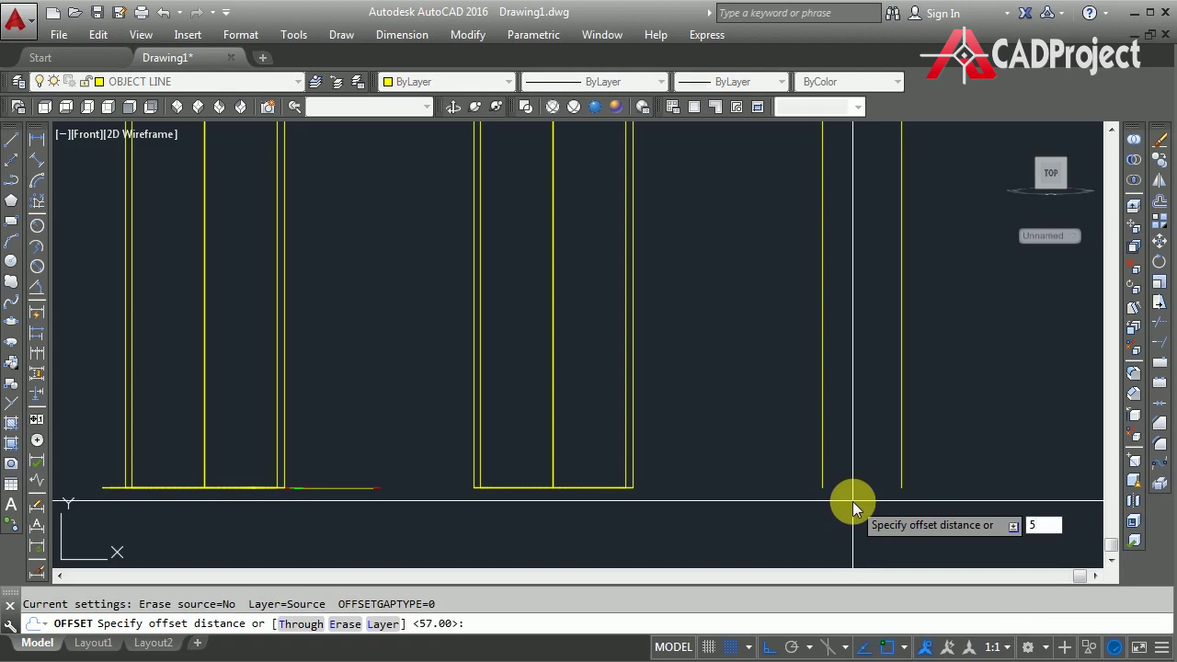
{"action": "key", "text": "Return"}
{"action": "left_click", "coordinate": [823, 473]}
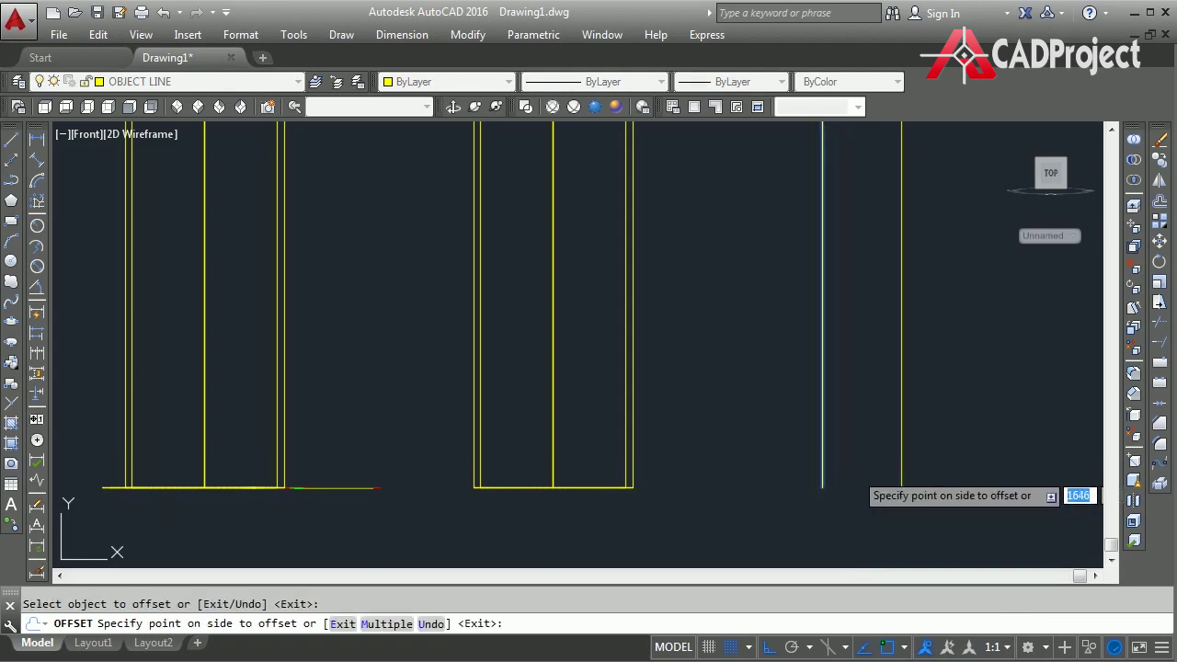
{"action": "left_click", "coordinate": [850, 488]}
{"action": "key", "text": "Escape"}
{"action": "scroll", "coordinate": [851, 496], "scroll_direction": "down", "scroll_amount": 4}
{"action": "scroll", "coordinate": [850, 498], "scroll_direction": "up", "scroll_amount": 2}
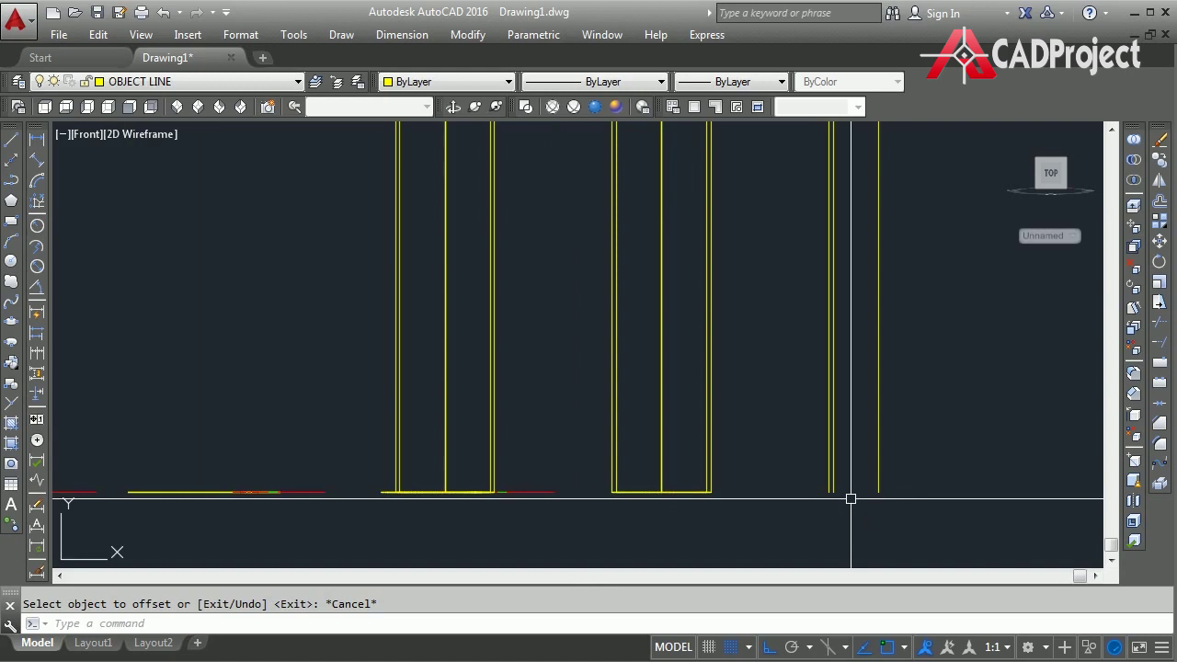
Draw lines joining the ends of the two wall lines into a closed thin profile
{"action": "key", "text": "Return"}
{"action": "scroll", "coordinate": [851, 499], "scroll_direction": "up", "scroll_amount": 3}
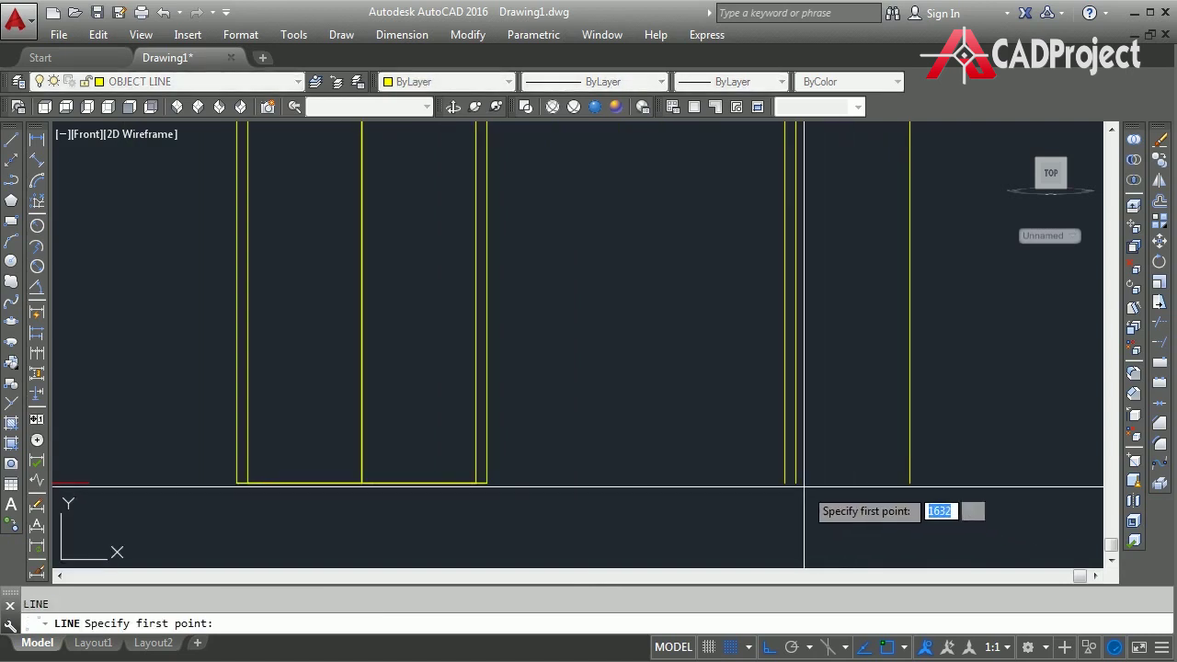
{"action": "left_click", "coordinate": [794, 482]}
{"action": "scroll", "coordinate": [783, 485], "scroll_direction": "down", "scroll_amount": 5}
{"action": "scroll", "coordinate": [806, 300], "scroll_direction": "up", "scroll_amount": 3}
{"action": "scroll", "coordinate": [834, 439], "scroll_direction": "up", "scroll_amount": 1}
{"action": "key", "text": "Return"}
{"action": "key", "text": "Return"}
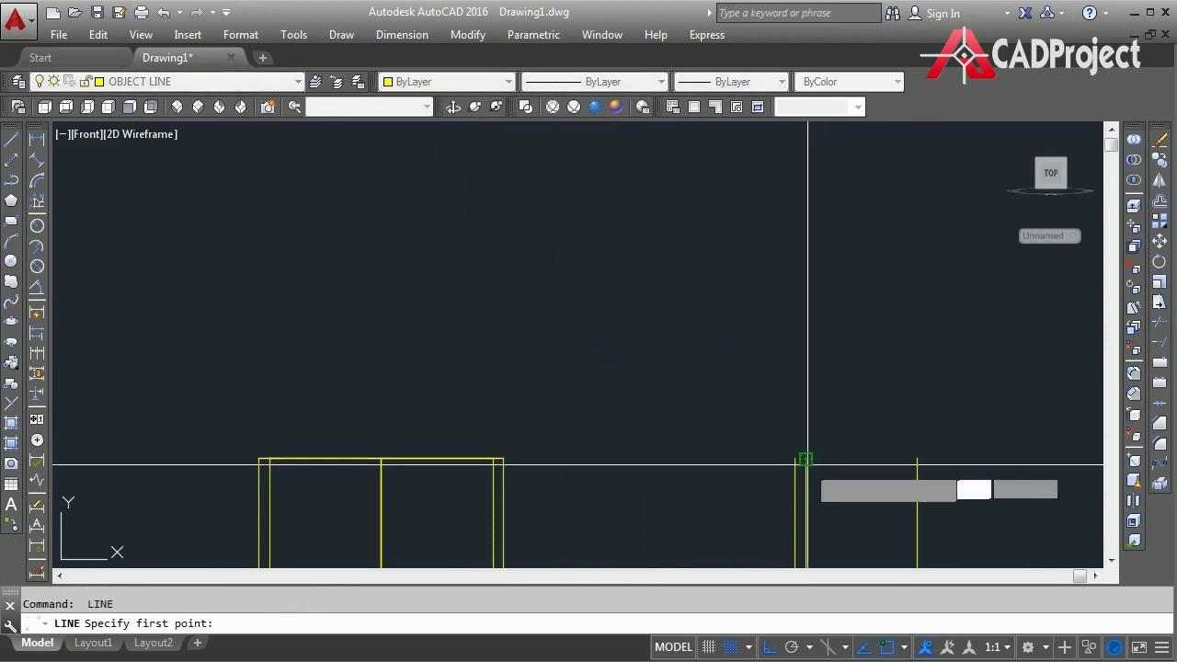
{"action": "left_click", "coordinate": [795, 459]}
{"action": "scroll", "coordinate": [821, 488], "scroll_direction": "down", "scroll_amount": 5}
{"action": "mouse_move", "coordinate": [843, 504]}
{"action": "middle_mouse_down"}
{"action": "mouse_move", "coordinate": [790, 368]}
{"action": "mouse_move", "coordinate": [736, 272]}
{"action": "middle_mouse_up"}
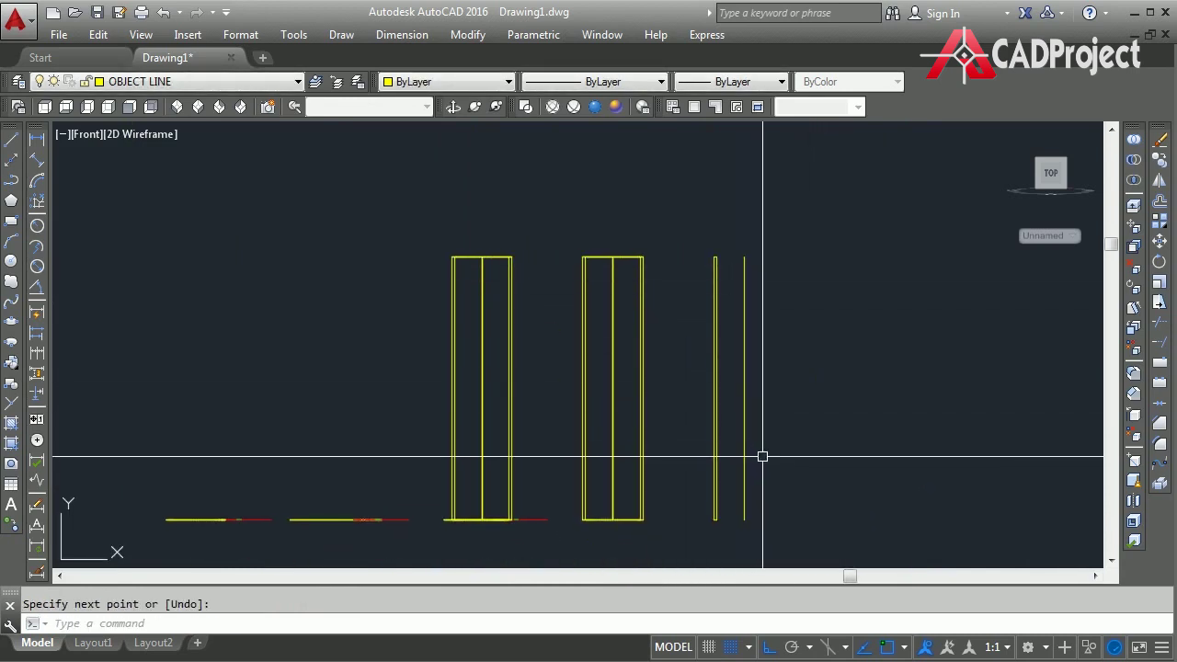
{"action": "left_click", "coordinate": [871, 463]}
Window-select the thin wall outline and make it a region, previewing it shaded
{"action": "type", "text": "eg"}
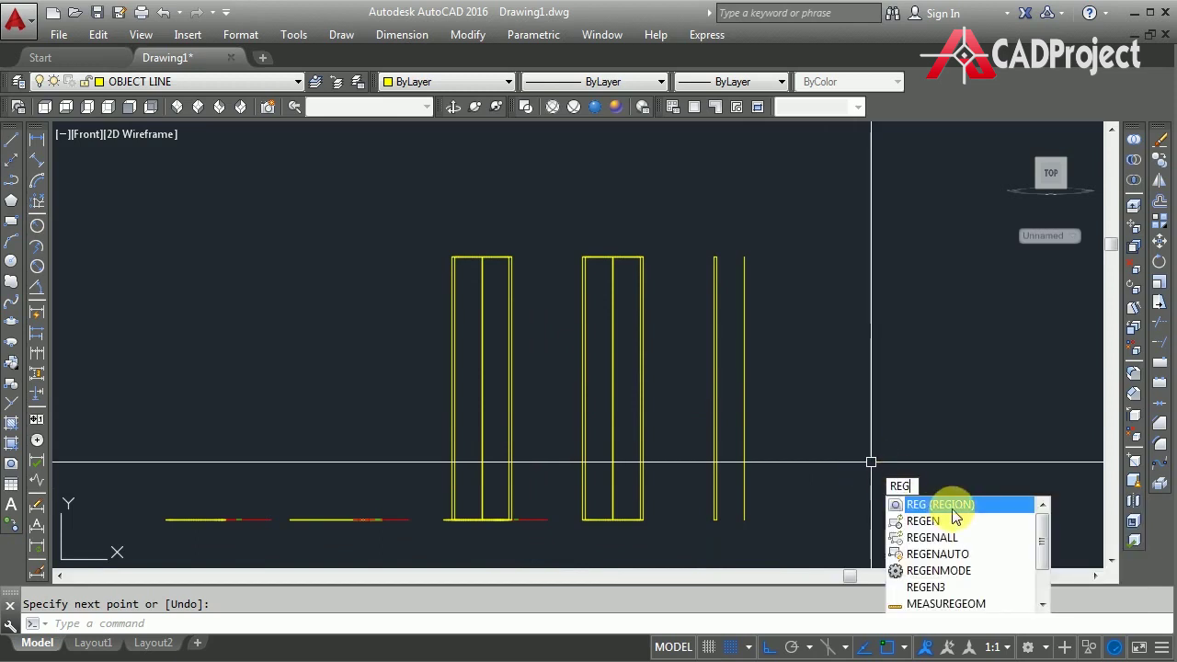
{"action": "key", "text": "Return"}
{"action": "left_click", "coordinate": [725, 544]}
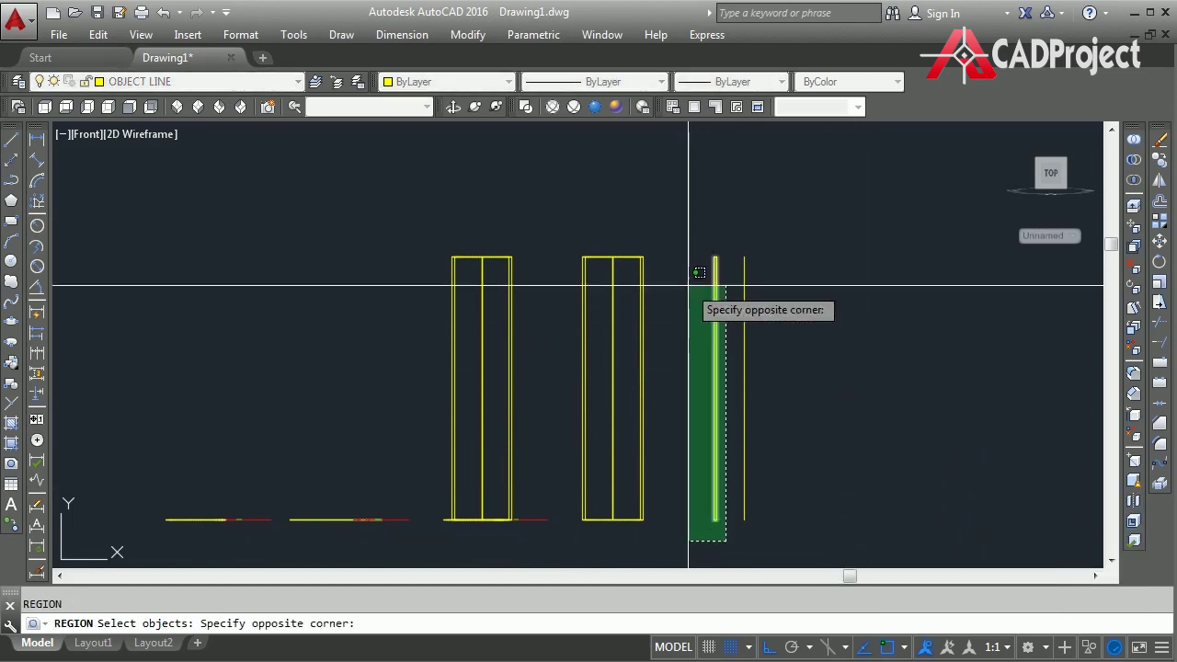
{"action": "left_click", "coordinate": [687, 235]}
{"action": "key", "text": "Return"}
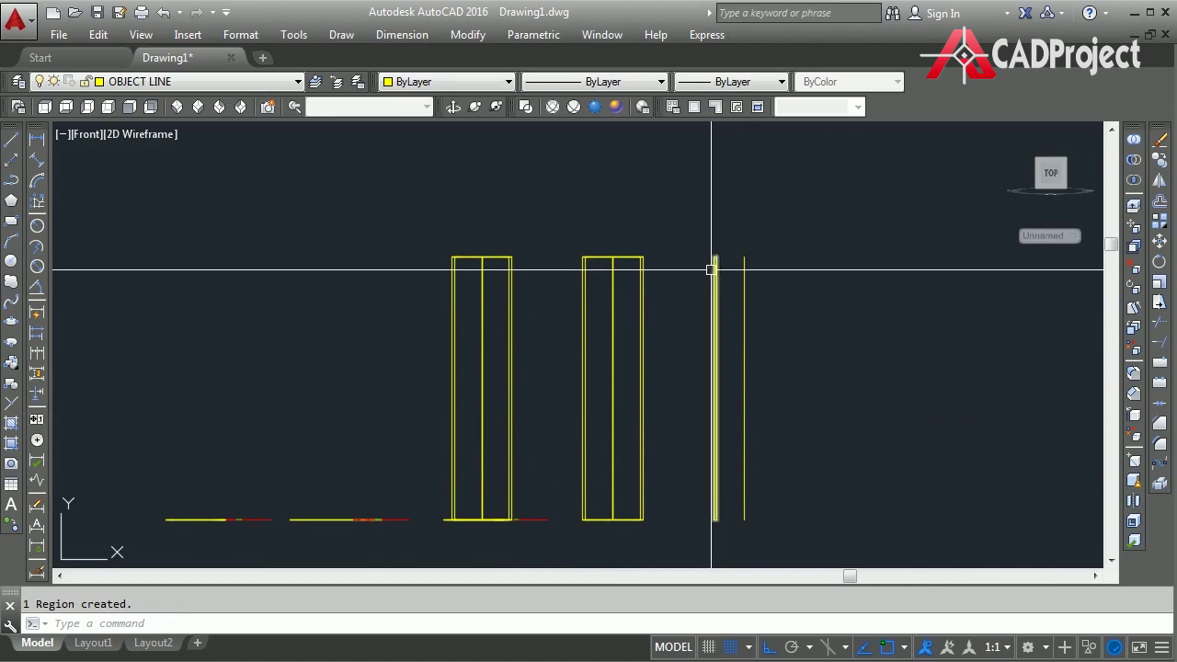
{"action": "left_click", "coordinate": [595, 108]}
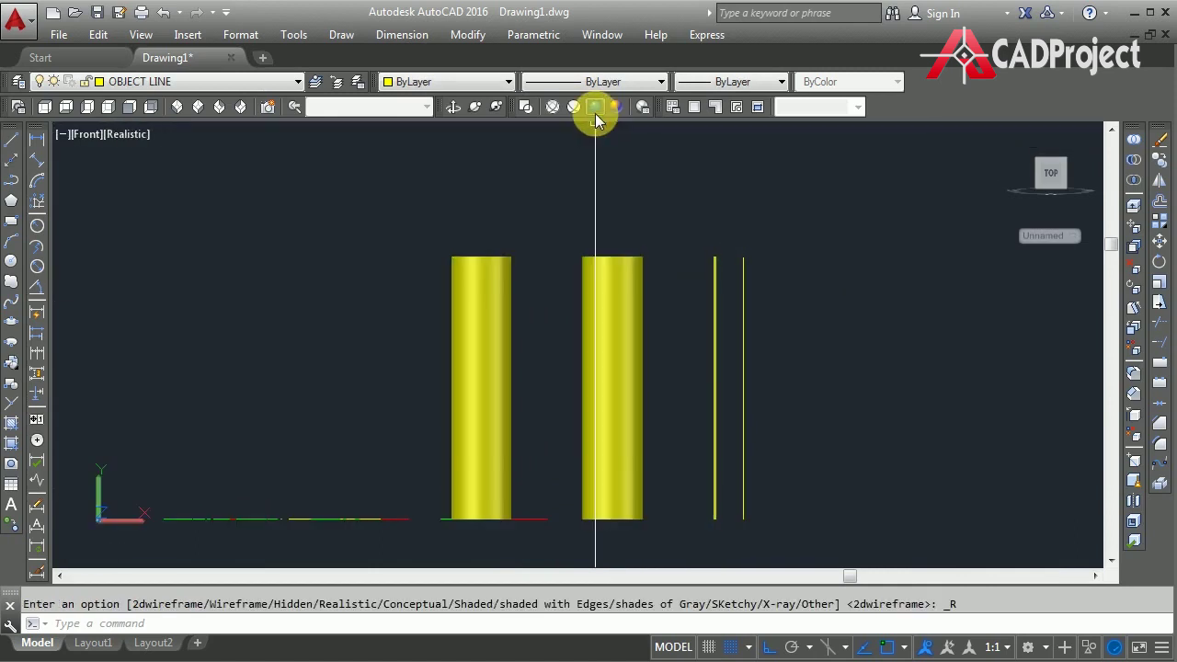
{"action": "left_click", "coordinate": [525, 106]}
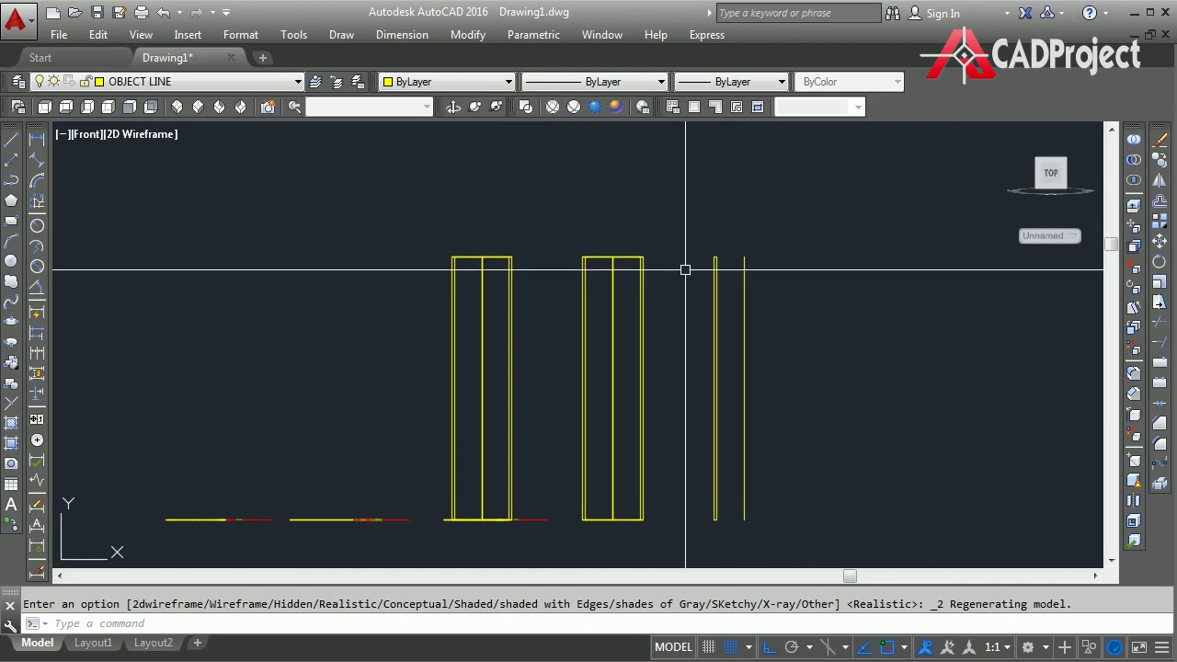
{"action": "middle_click_drag", "start_coordinate": [880, 305], "coordinate": [867, 278]}
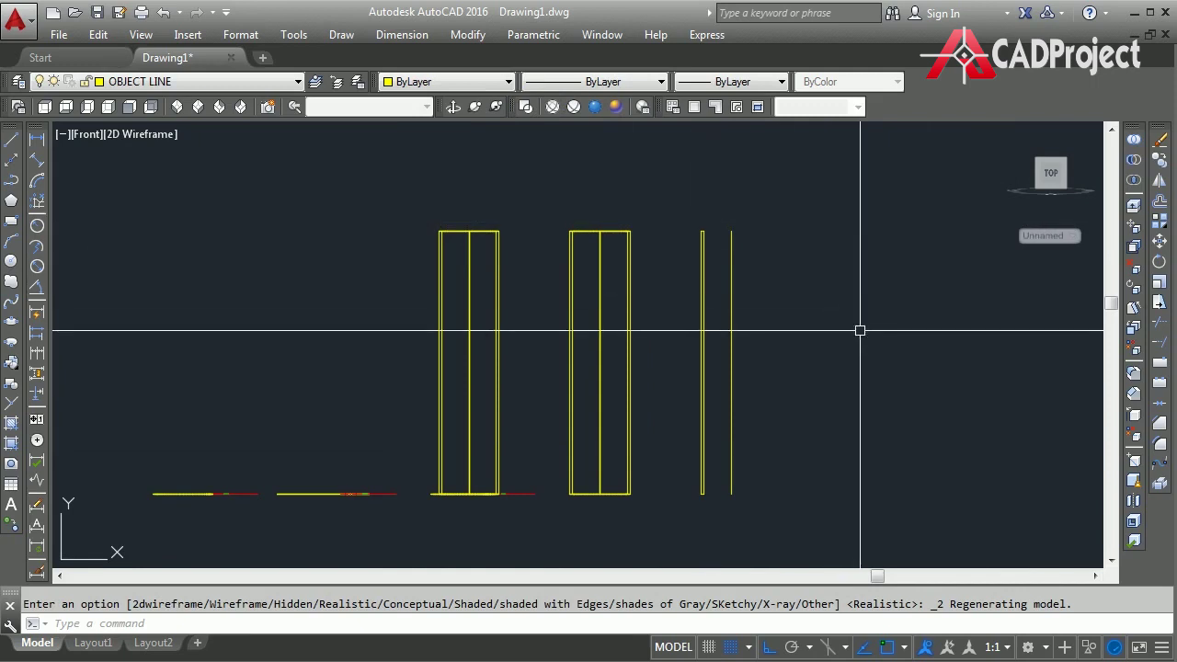
{"action": "type", "text": "RE"}
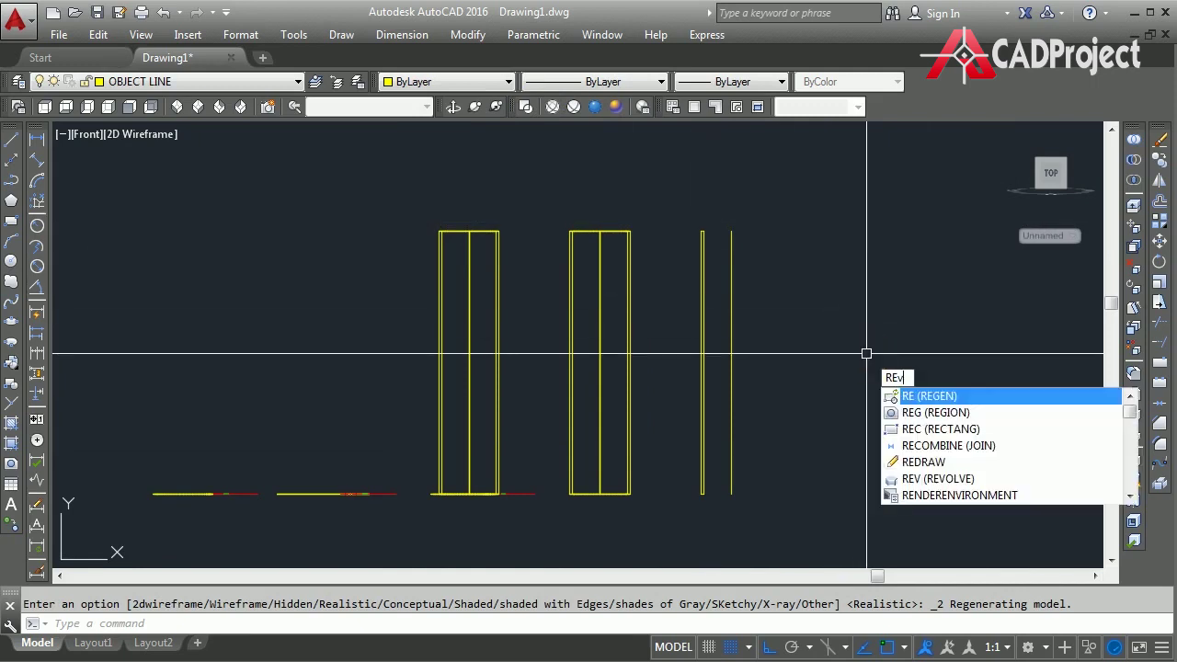
{"action": "type", "text": "V"}
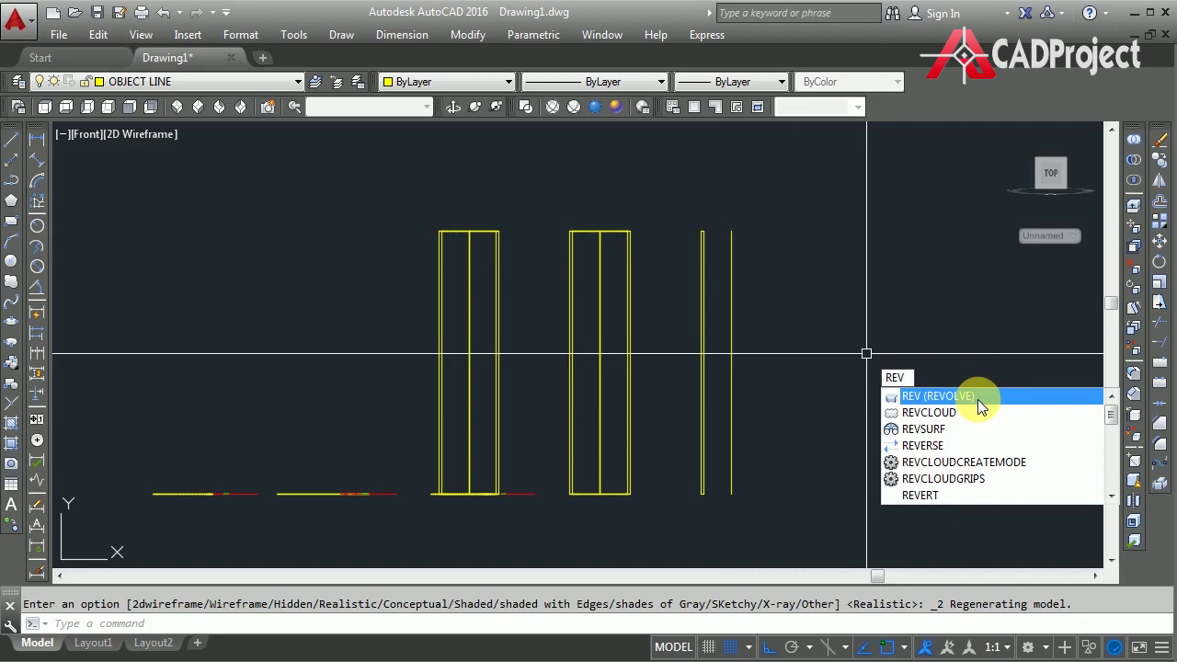
Revolve the wall region 360° about the vertical line from its top to bottom endpoint
{"action": "left_click", "coordinate": [978, 401]}
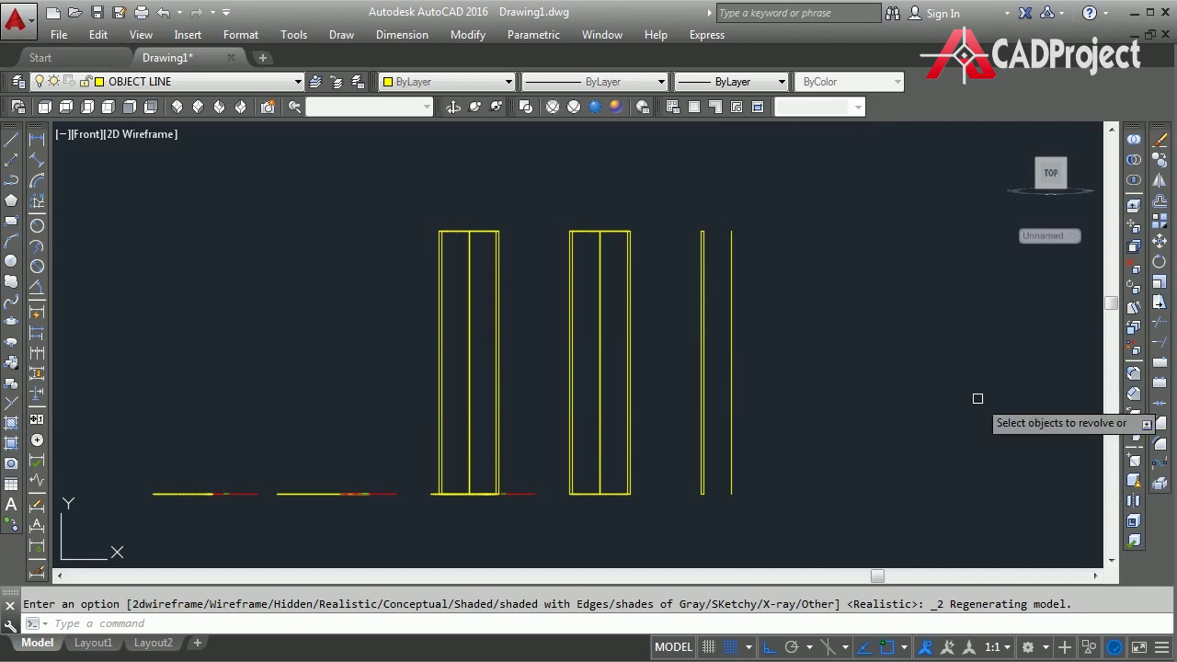
{"action": "left_click", "coordinate": [702, 433]}
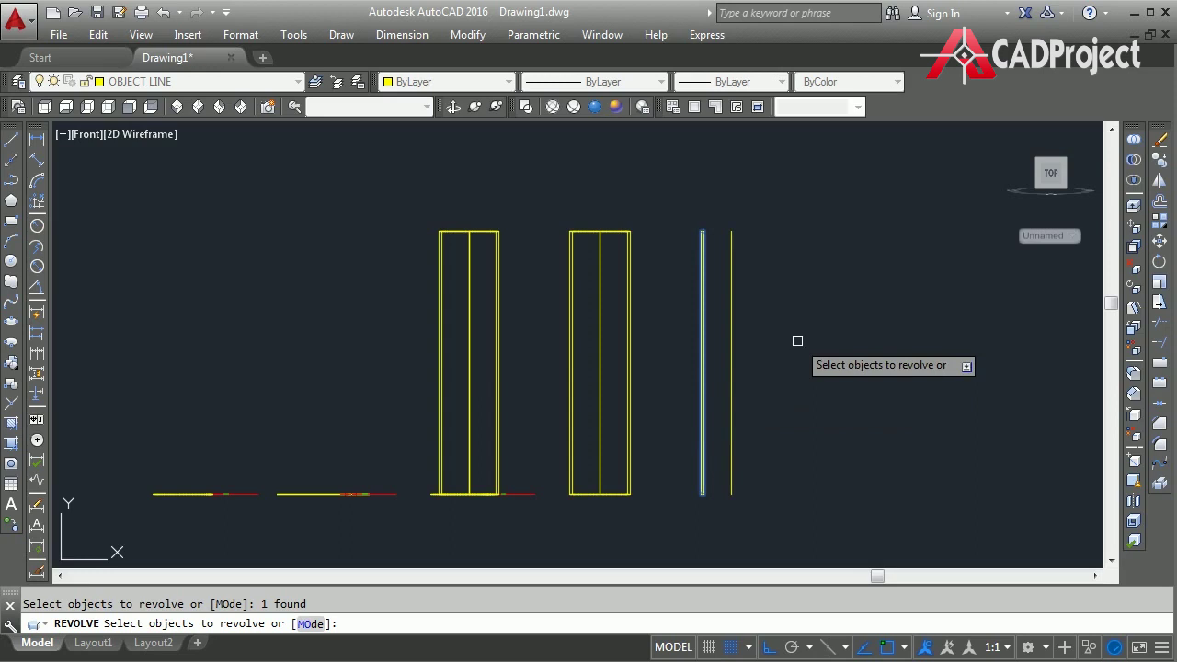
{"action": "key", "text": "Return"}
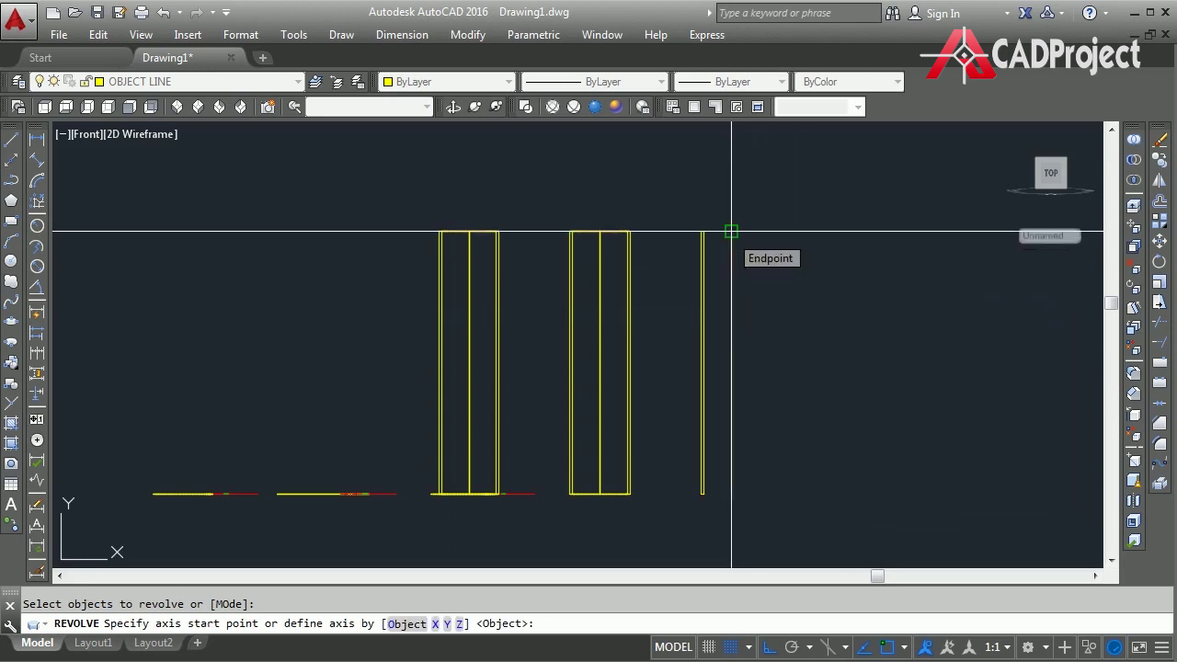
{"action": "left_click", "coordinate": [731, 231]}
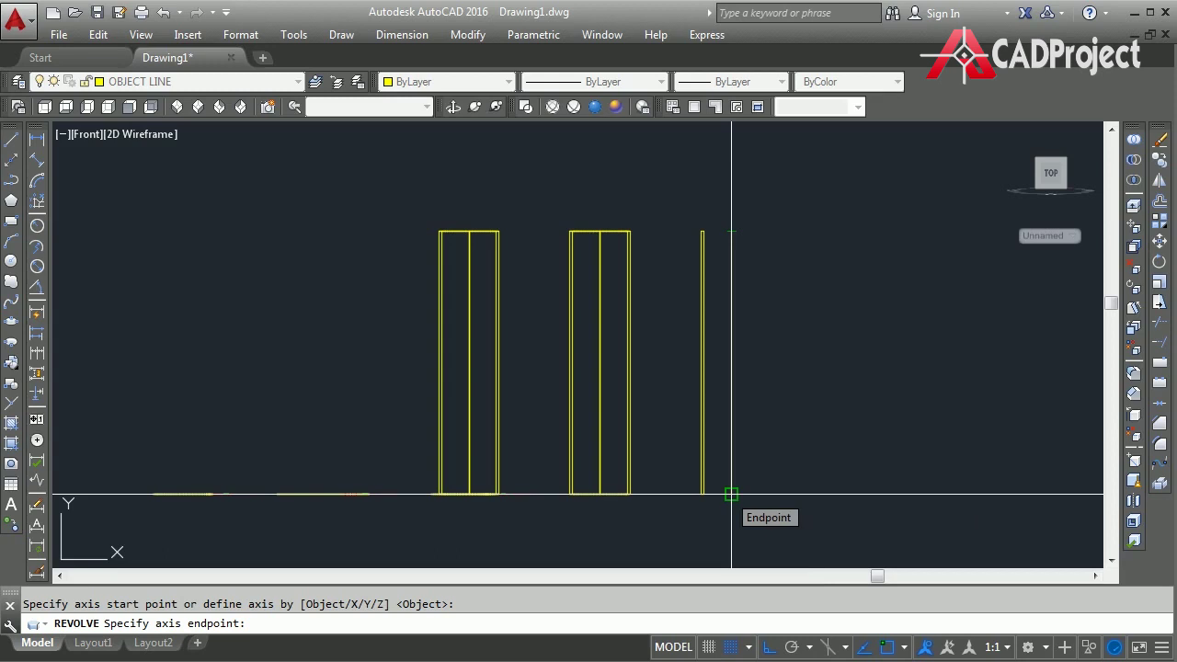
{"action": "left_click", "coordinate": [731, 494]}
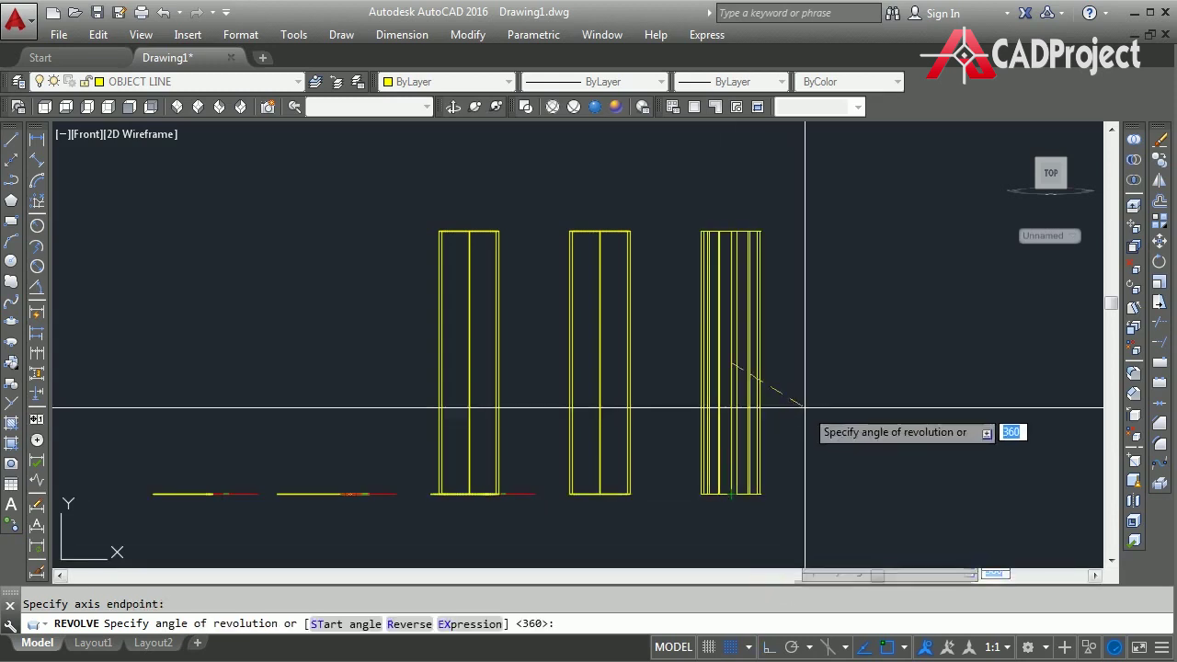
{"action": "middle_click_drag", "start_coordinate": [806, 418], "coordinate": [795, 251]}
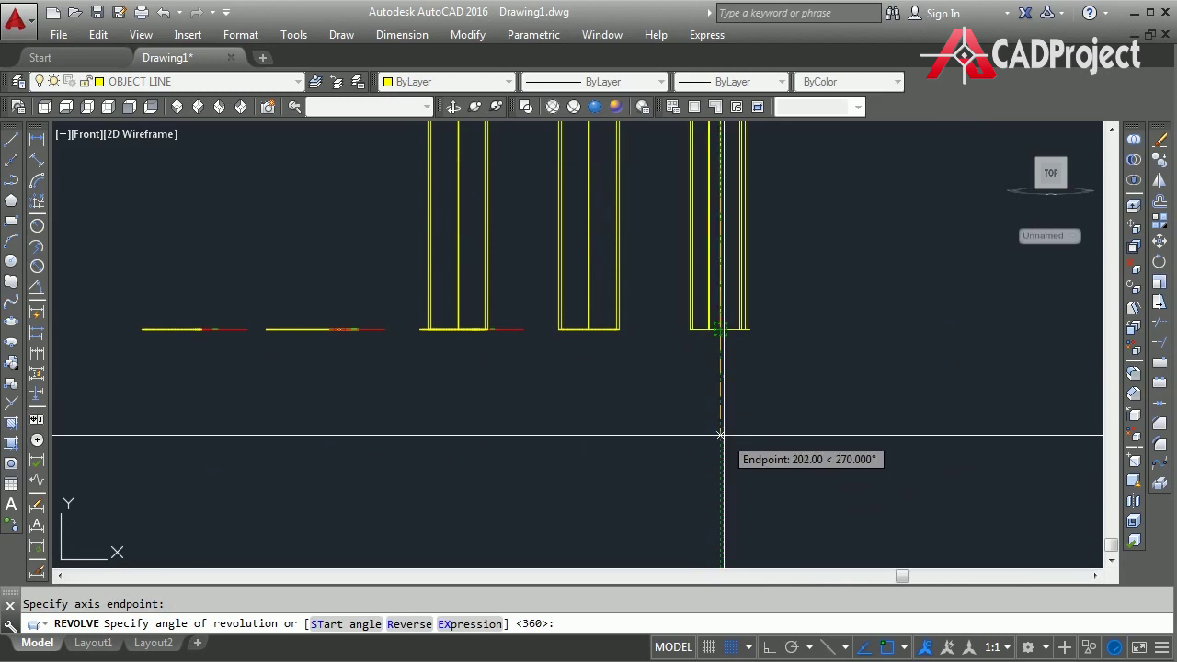
{"action": "middle_click_drag", "start_coordinate": [720, 434], "coordinate": [725, 452]}
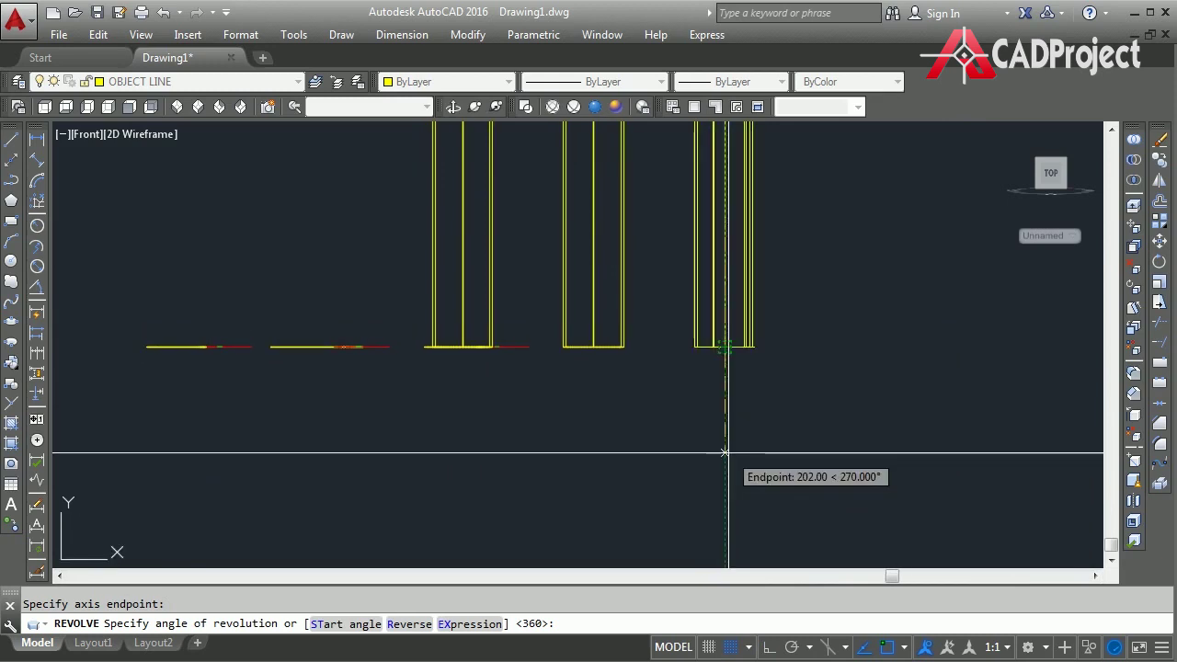
{"action": "left_click", "coordinate": [746, 444]}
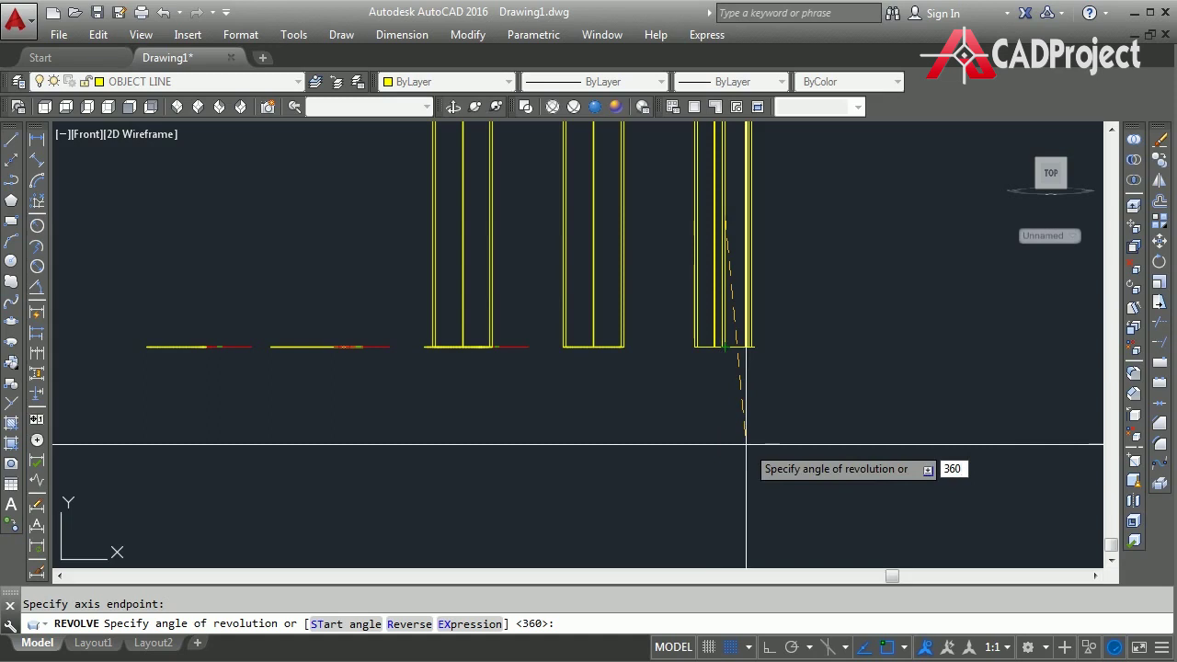
{"action": "key", "text": "Return"}
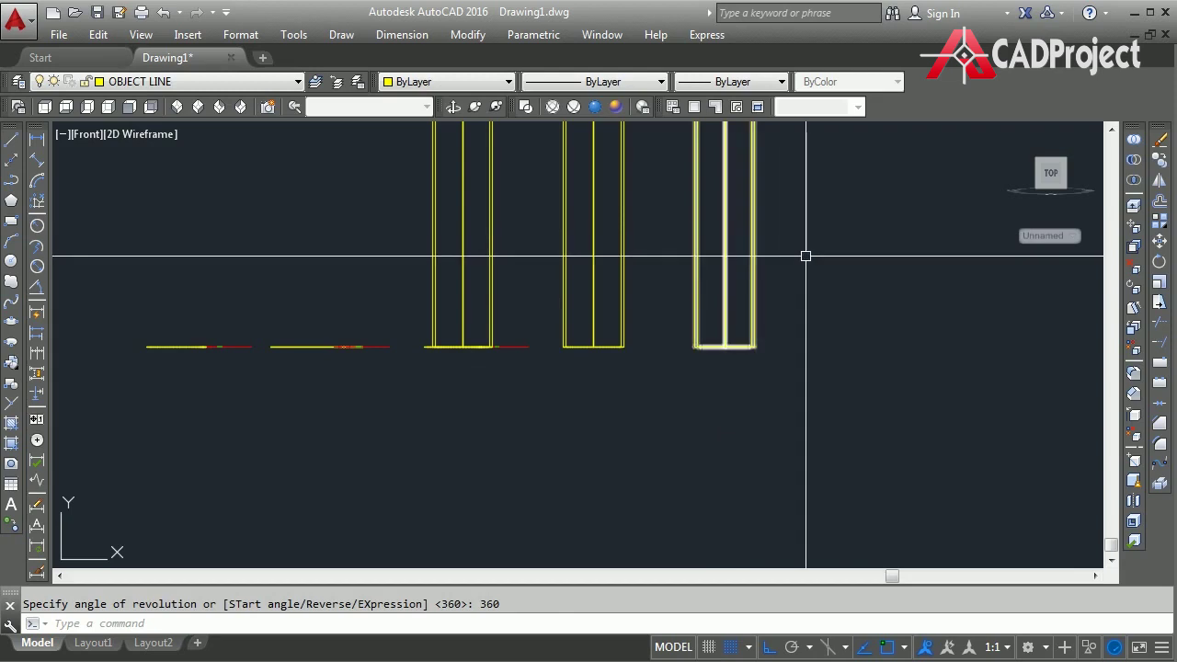
Show the pipes in SW Isometric with Realistic shading, zoomed and panned to frame them
{"action": "left_click", "coordinate": [178, 107]}
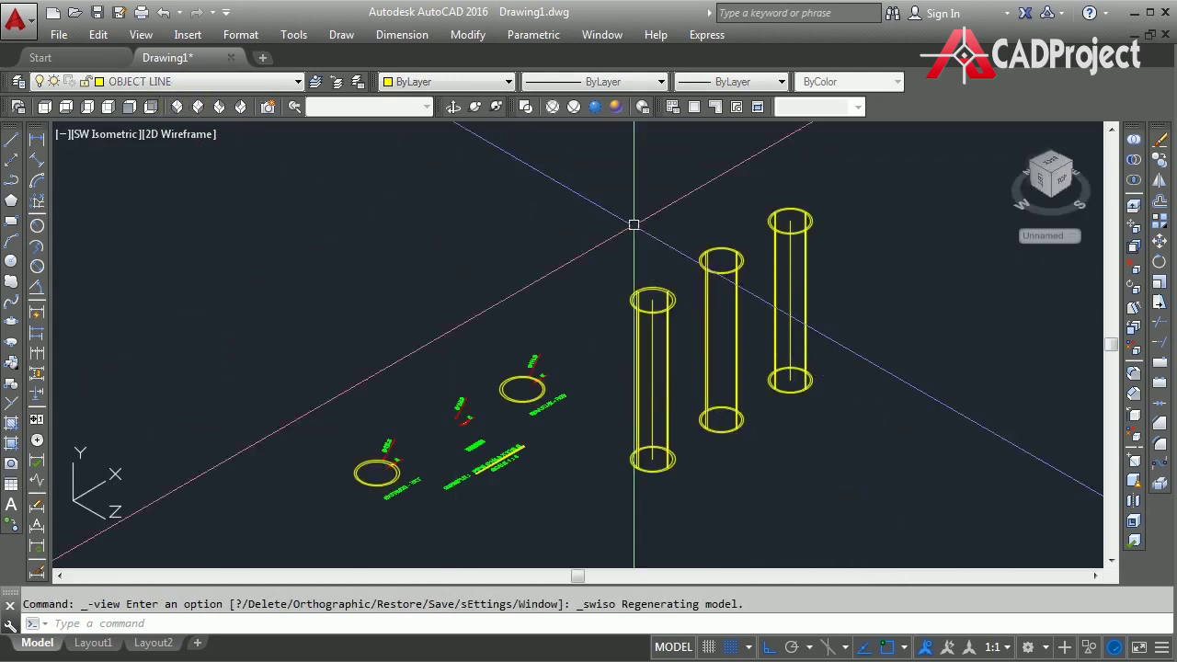
{"action": "left_click", "coordinate": [616, 107]}
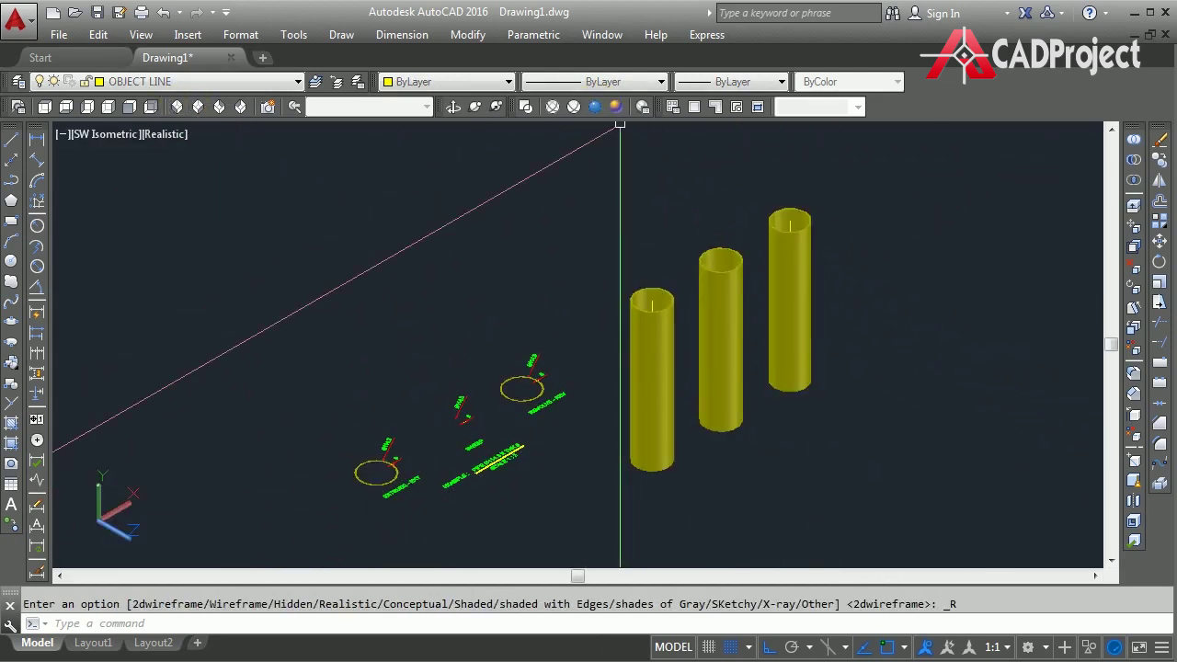
{"action": "scroll", "coordinate": [620, 124], "scroll_direction": "up", "scroll_amount": 2}
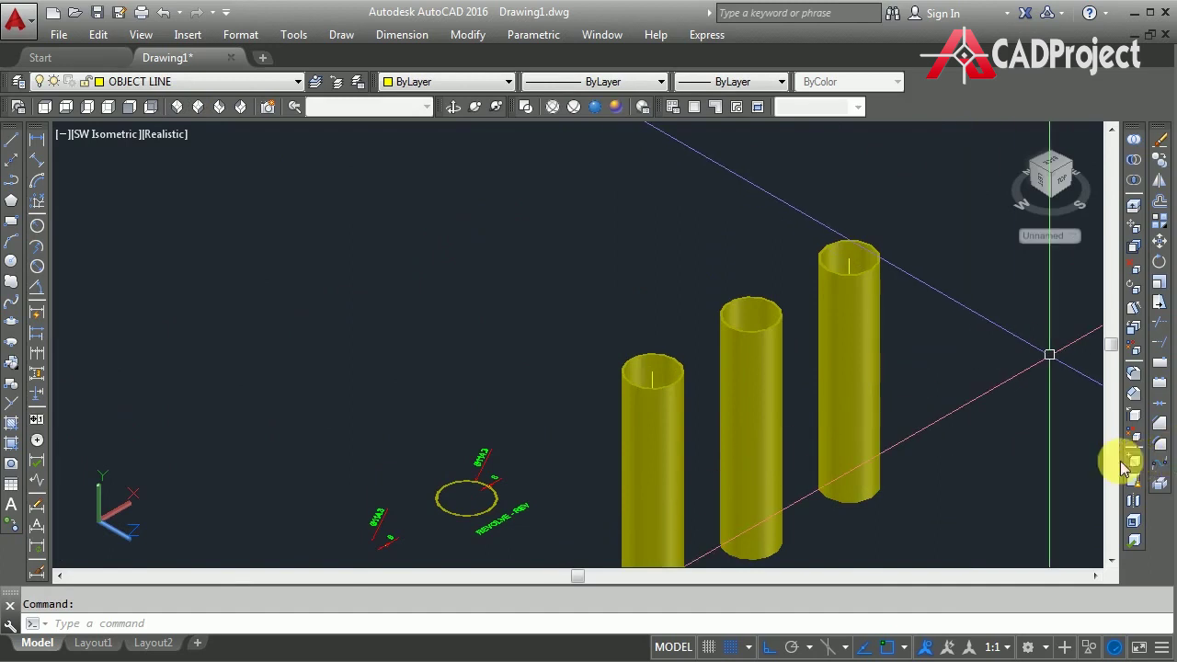
{"action": "type", "text": "p"}
{"action": "key", "text": "Return"}
{"action": "mouse_move", "coordinate": [969, 414]}
{"action": "left_mouse_down"}
{"action": "mouse_move", "coordinate": [916, 384]}
{"action": "mouse_move", "coordinate": [910, 396]}
{"action": "mouse_move", "coordinate": [941, 460]}
{"action": "left_mouse_up"}
{"action": "scroll", "coordinate": [909, 396], "scroll_direction": "up", "scroll_amount": 2}
{"action": "key", "text": "Escape"}
{"action": "scroll", "coordinate": [944, 454], "scroll_direction": "down", "scroll_amount": 2}
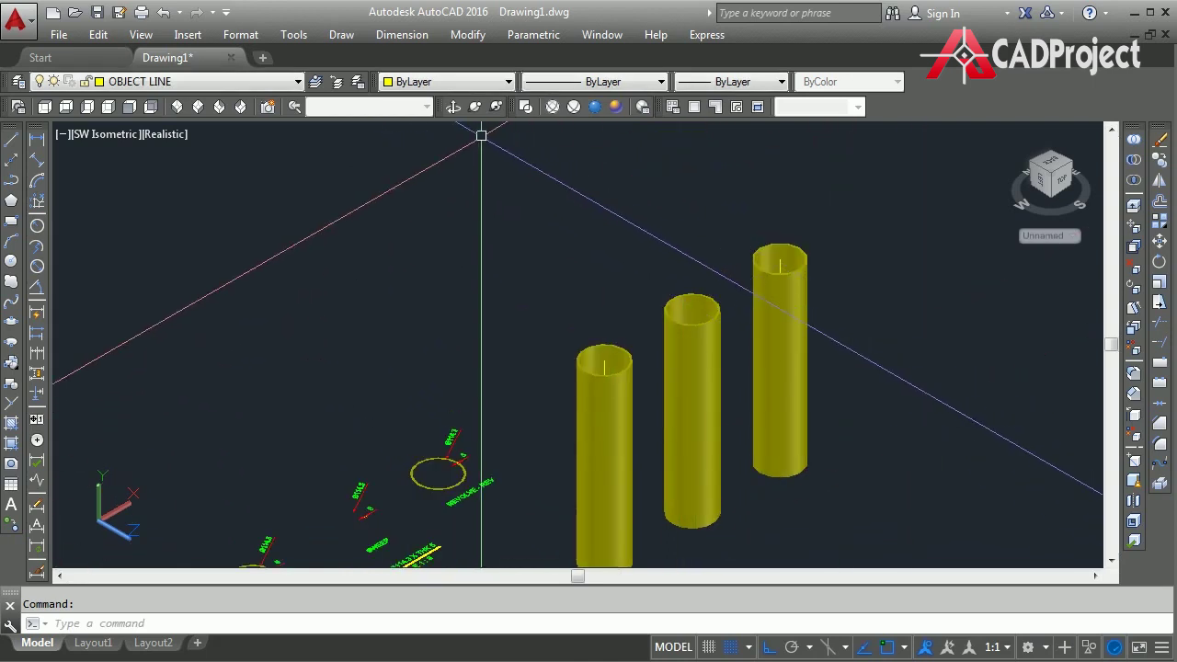
Orbit to fine-tune the viewing angle, then switch the display back to 2D Wireframe
{"action": "left_click", "coordinate": [448, 108]}
{"action": "mouse_move", "coordinate": [640, 239]}
{"action": "left_mouse_down"}
{"action": "mouse_move", "coordinate": [656, 297]}
{"action": "mouse_move", "coordinate": [690, 315]}
{"action": "mouse_move", "coordinate": [638, 211]}
{"action": "left_mouse_up"}
{"action": "mouse_move", "coordinate": [859, 376]}
{"action": "left_mouse_down"}
{"action": "mouse_move", "coordinate": [833, 341]}
{"action": "mouse_move", "coordinate": [847, 351]}
{"action": "left_mouse_up"}
{"action": "left_click", "coordinate": [526, 108]}
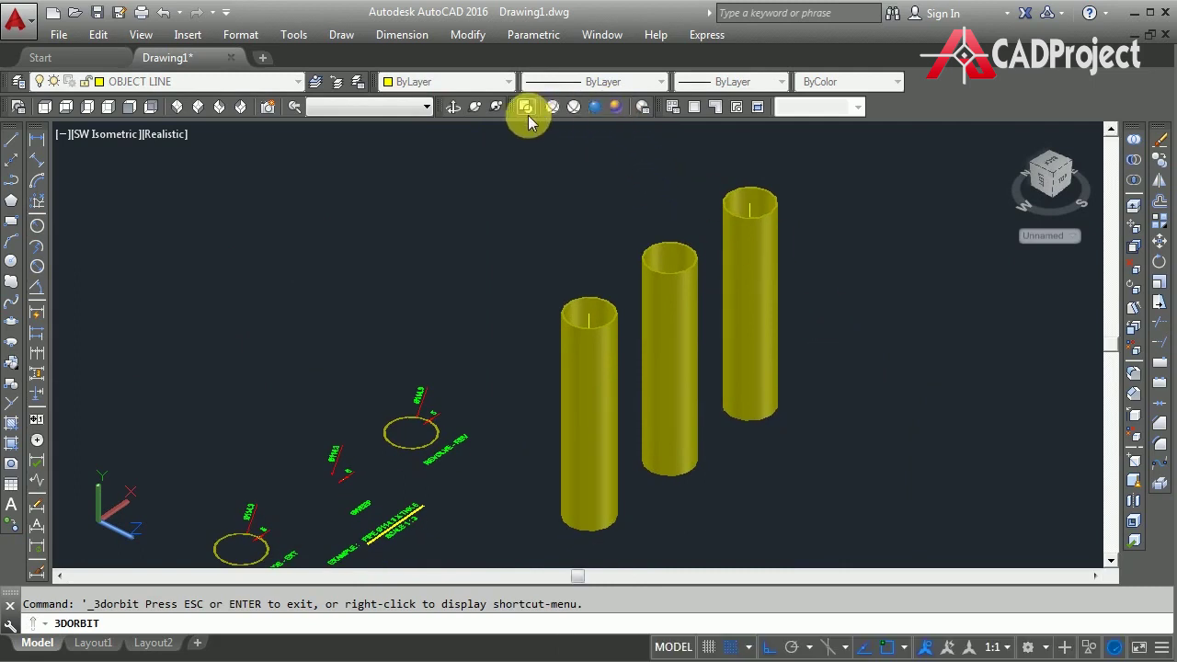